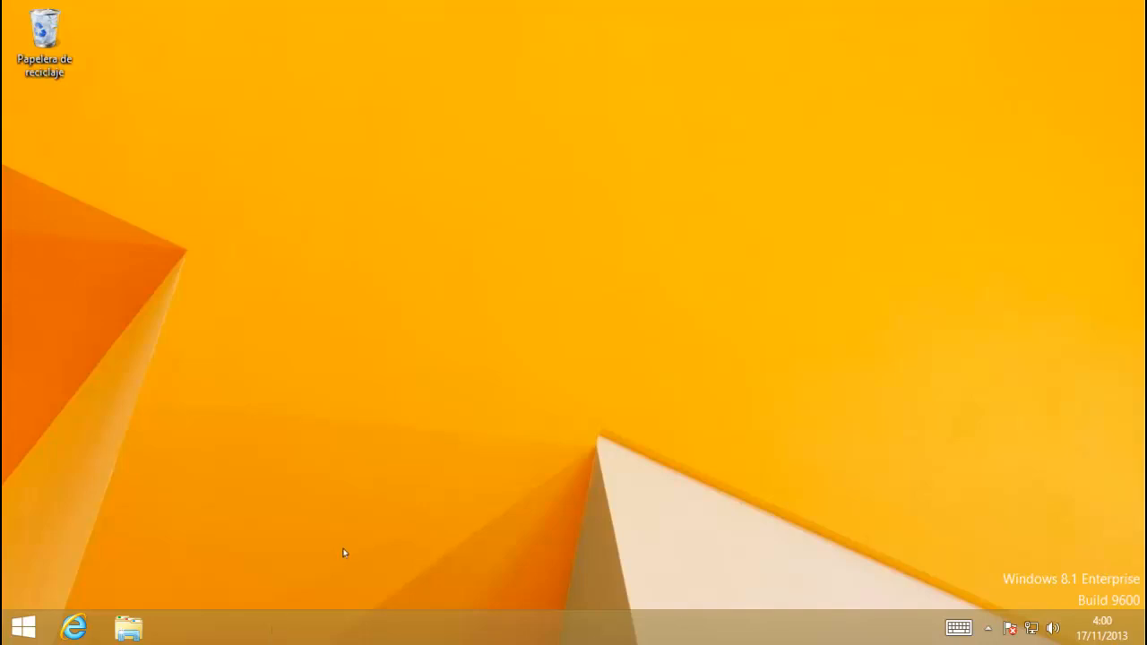
Launch an empty Microsoft Management Console by running mmc
{"action": "key", "text": "super+r"}
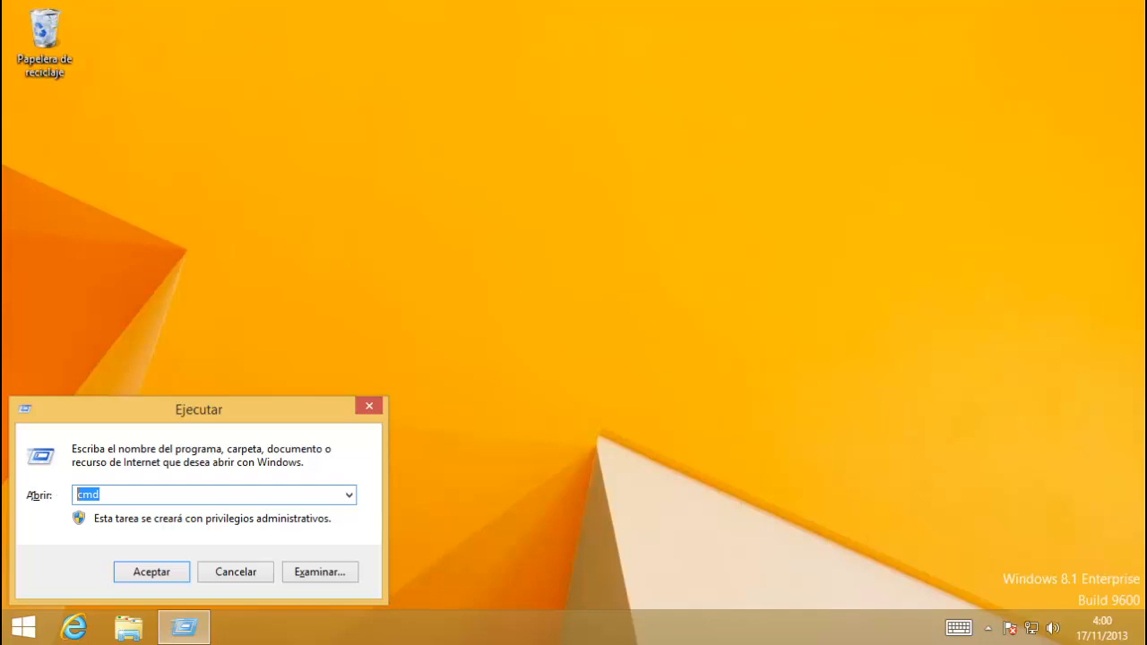
{"action": "type", "text": "mmc"}
{"action": "key", "text": "Return"}
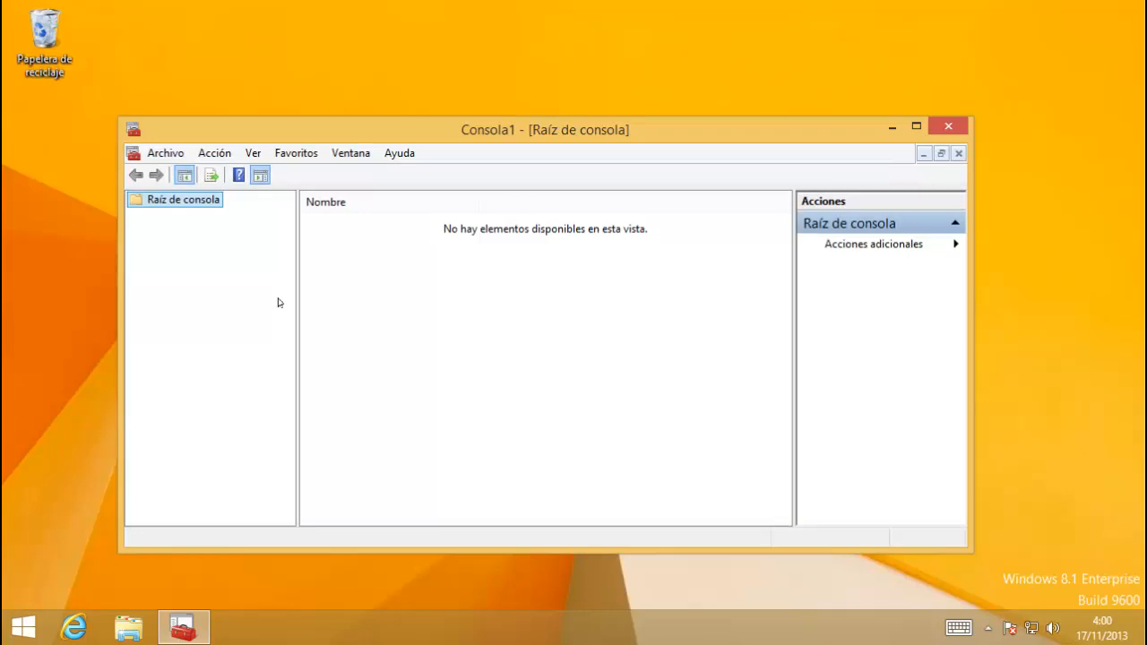
Add the Group Policy Object Editor snap-in to the console, targeting the Equipo local policy object
{"action": "left_click", "coordinate": [158, 154]}
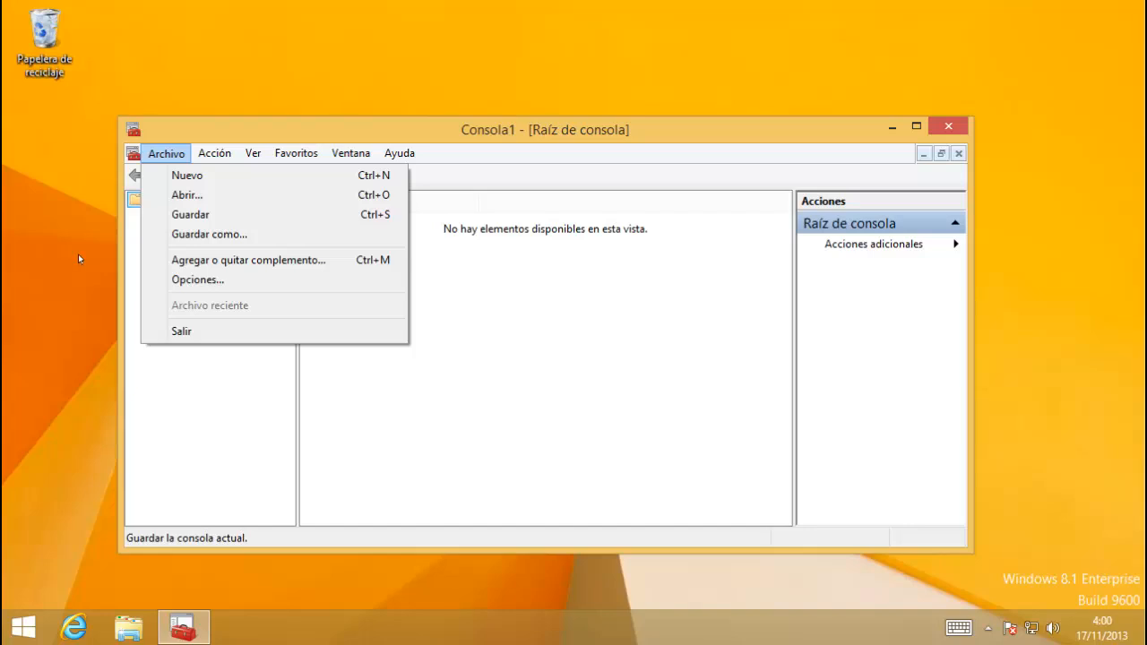
{"action": "left_click", "coordinate": [273, 262]}
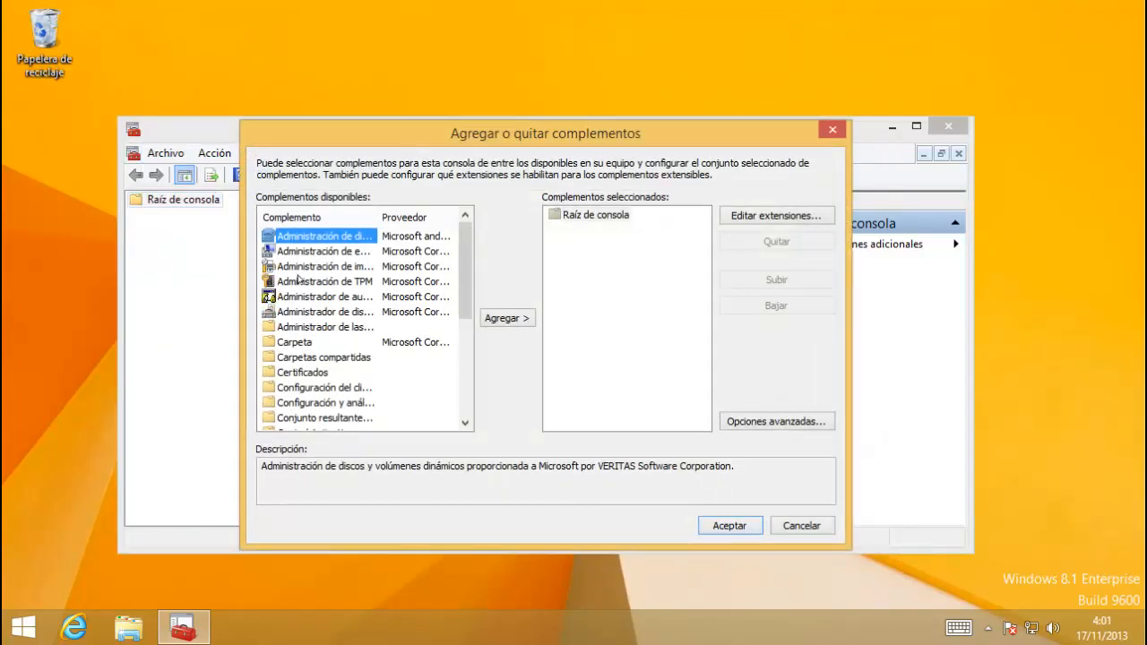
{"action": "left_click", "coordinate": [465, 424]}
{"action": "left_click", "coordinate": [465, 423]}
{"action": "left_click", "coordinate": [465, 424]}
{"action": "left_click", "coordinate": [465, 423]}
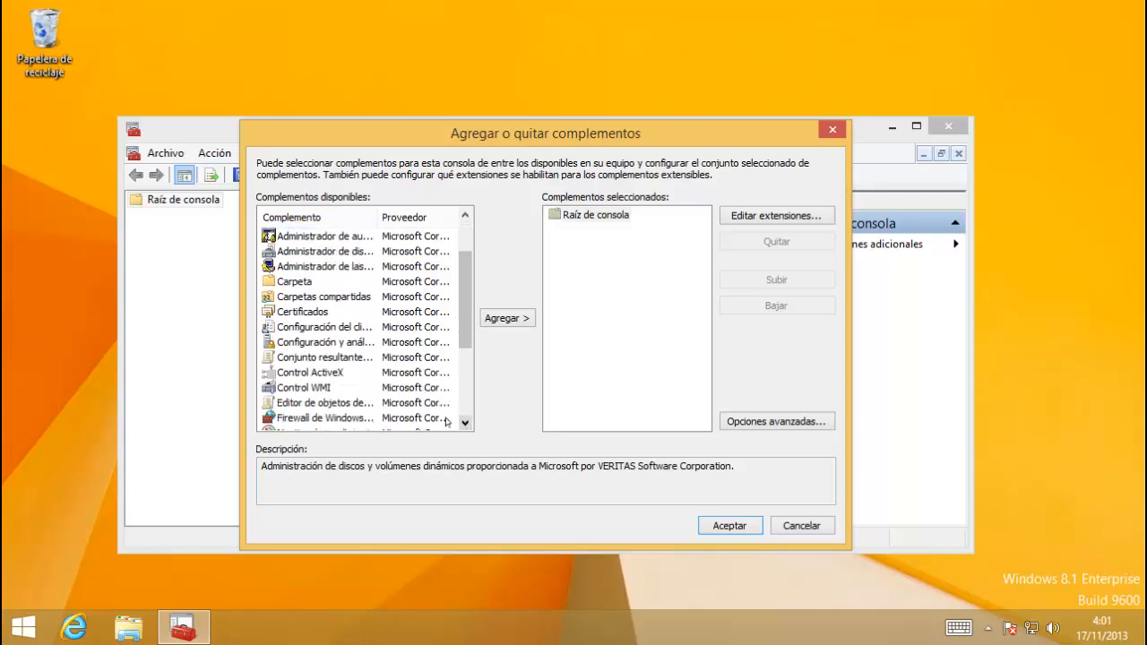
{"action": "left_click", "coordinate": [316, 404]}
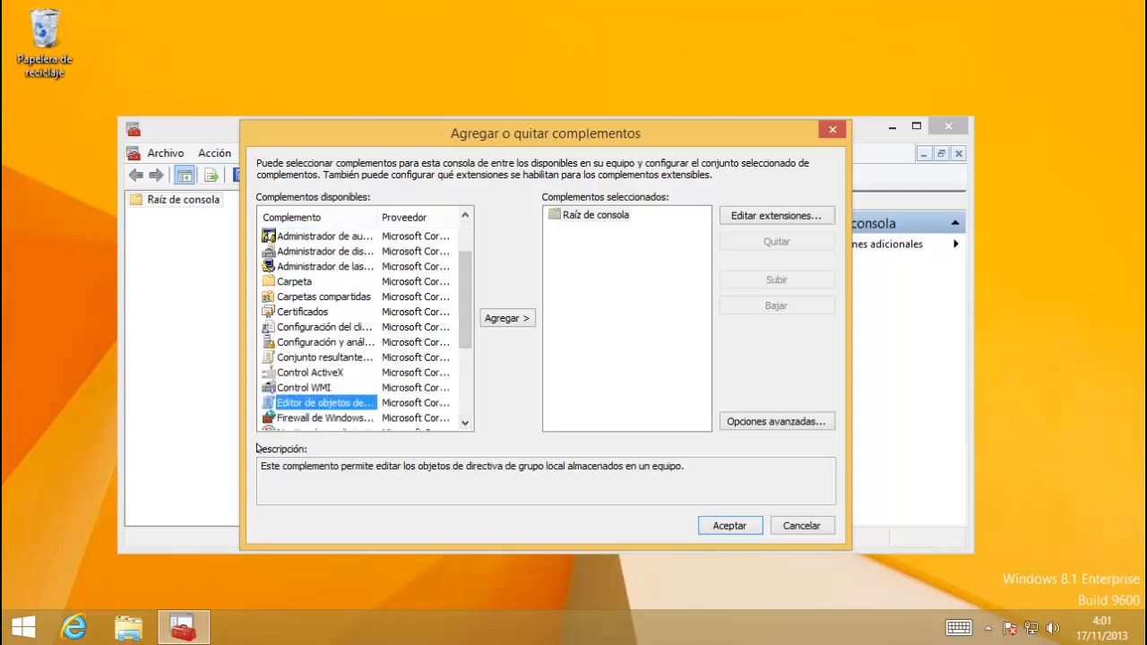
{"action": "left_click", "coordinate": [506, 319]}
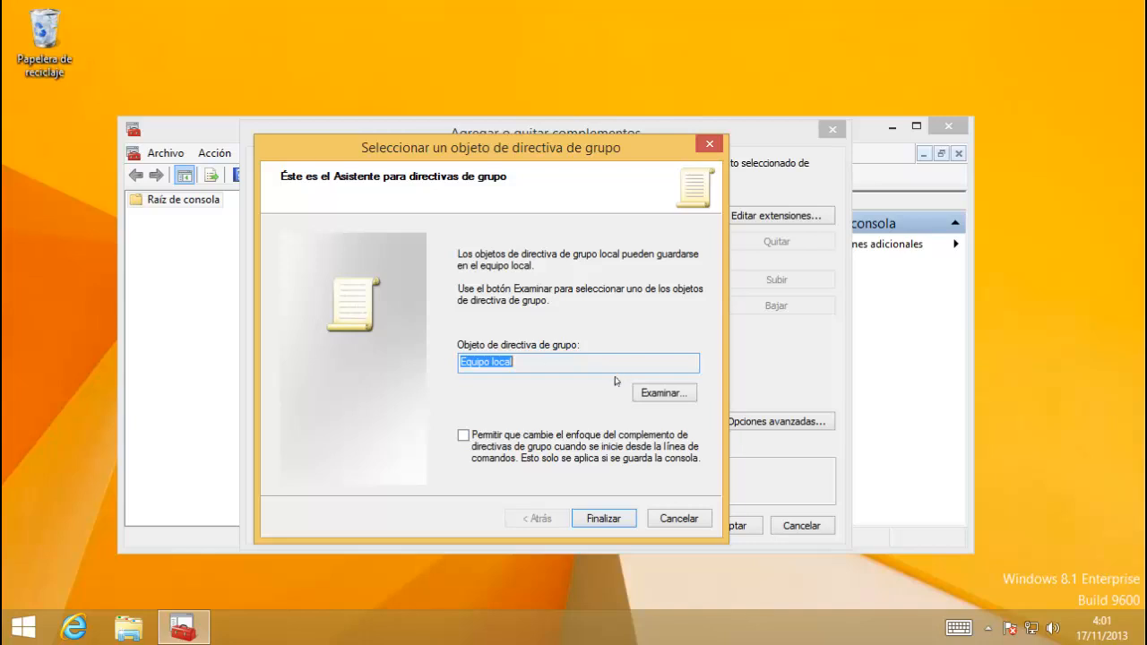
{"action": "left_click", "coordinate": [605, 520]}
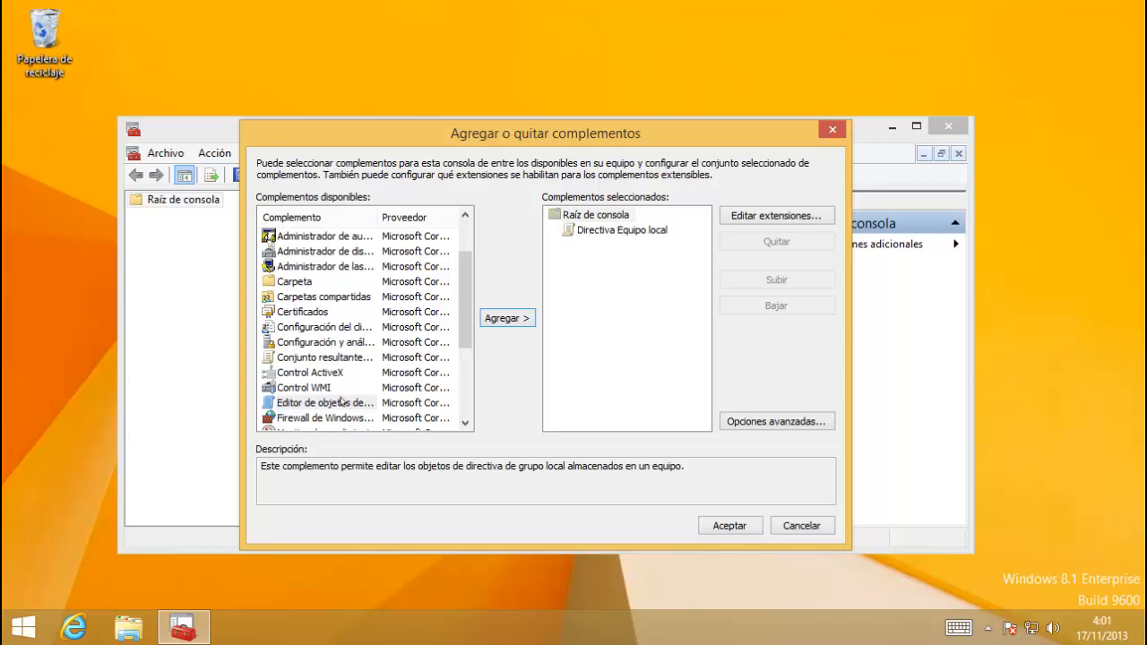
Add a second Group Policy Object Editor snap-in, targeting the local Administradores group
{"action": "left_click", "coordinate": [337, 407]}
{"action": "left_click", "coordinate": [506, 326]}
{"action": "left_click", "coordinate": [665, 394]}
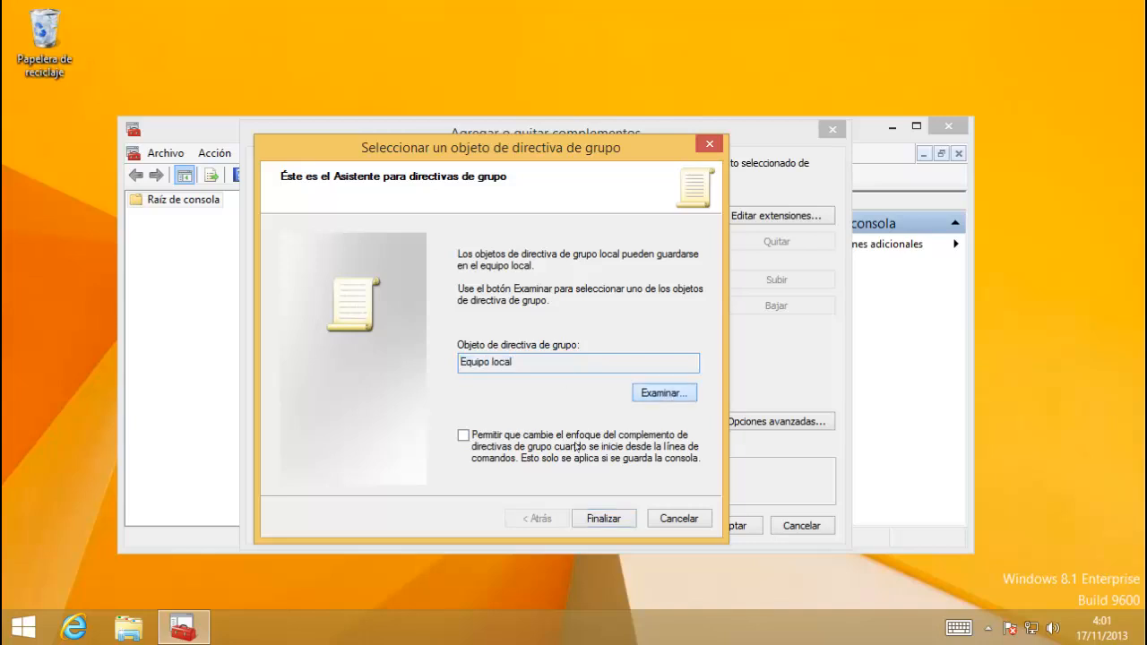
{"action": "left_click", "coordinate": [381, 283]}
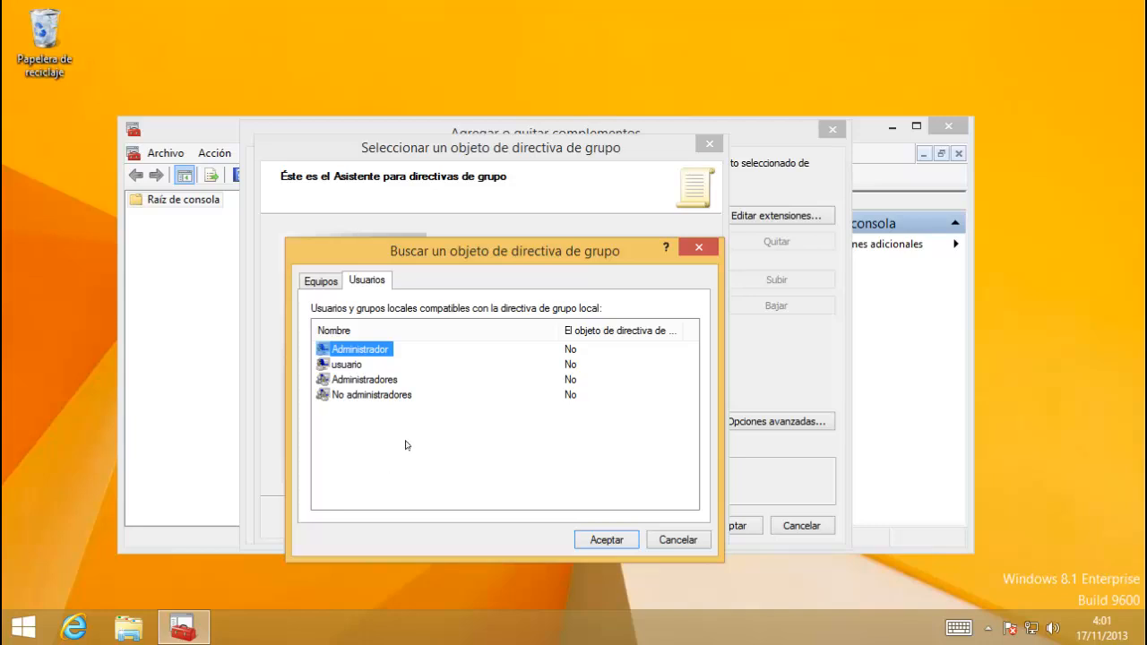
{"action": "left_click", "coordinate": [388, 383]}
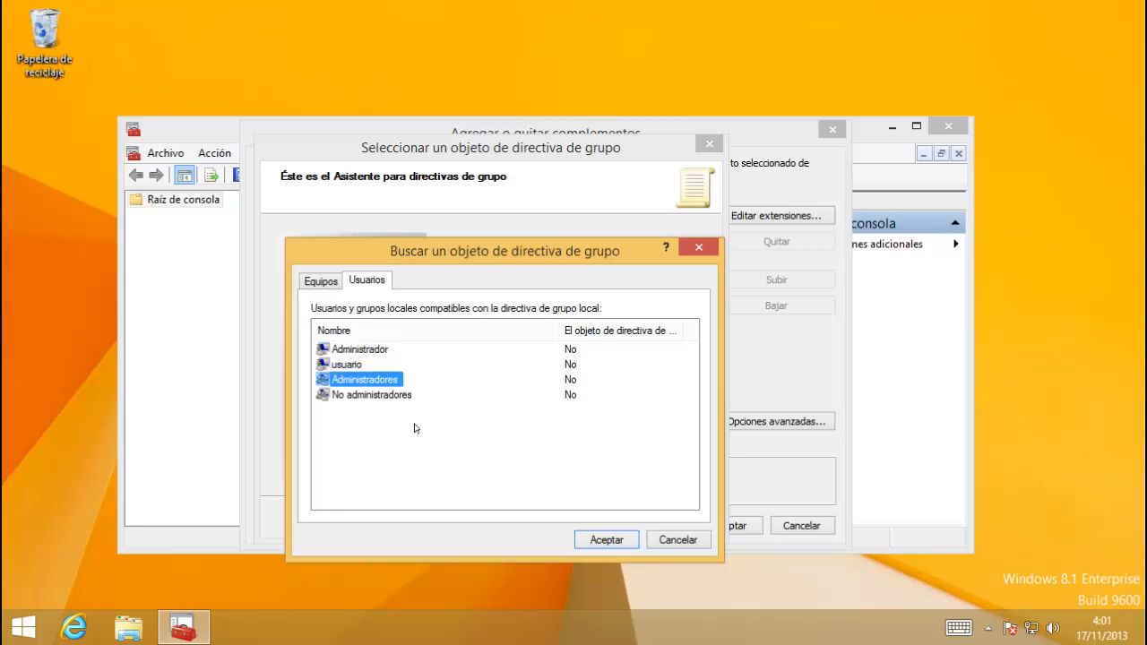
{"action": "left_click", "coordinate": [620, 543]}
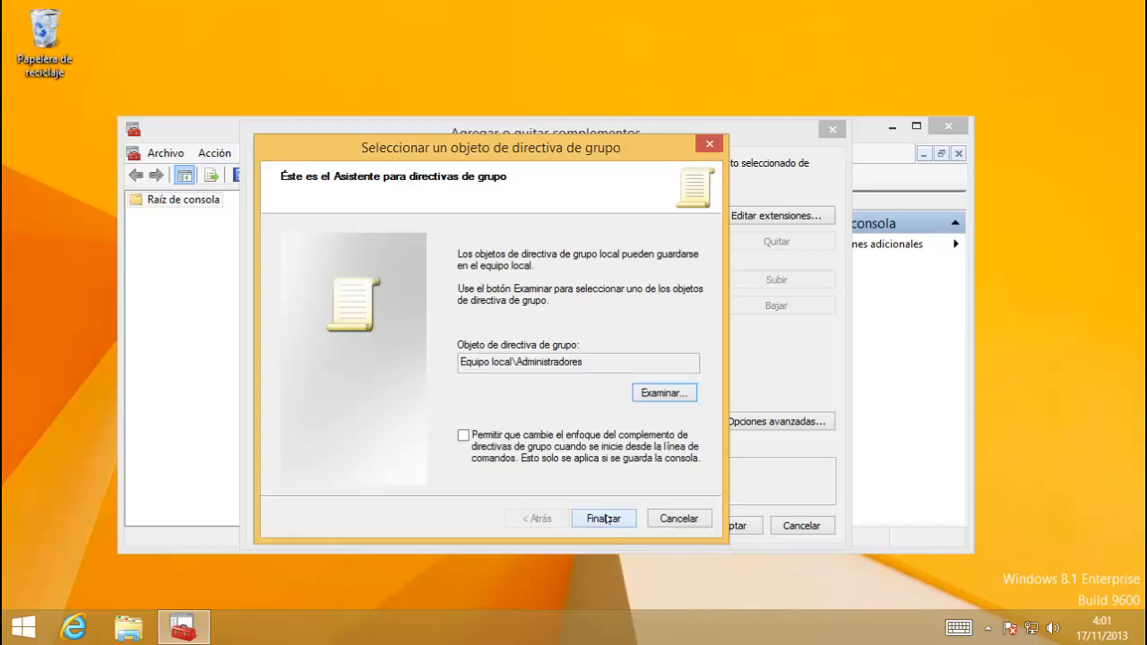
{"action": "left_click", "coordinate": [603, 520]}
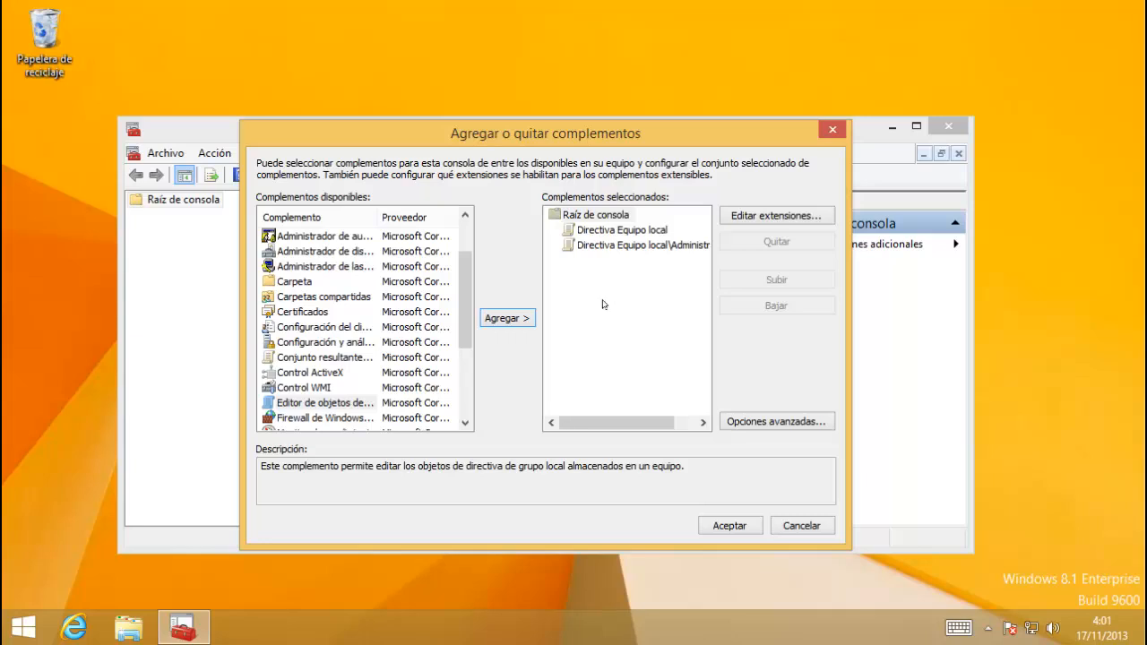
Add a third Group Policy Object Editor snap-in for the No administradores group and accept the snap-in selection
{"action": "left_click", "coordinate": [517, 322]}
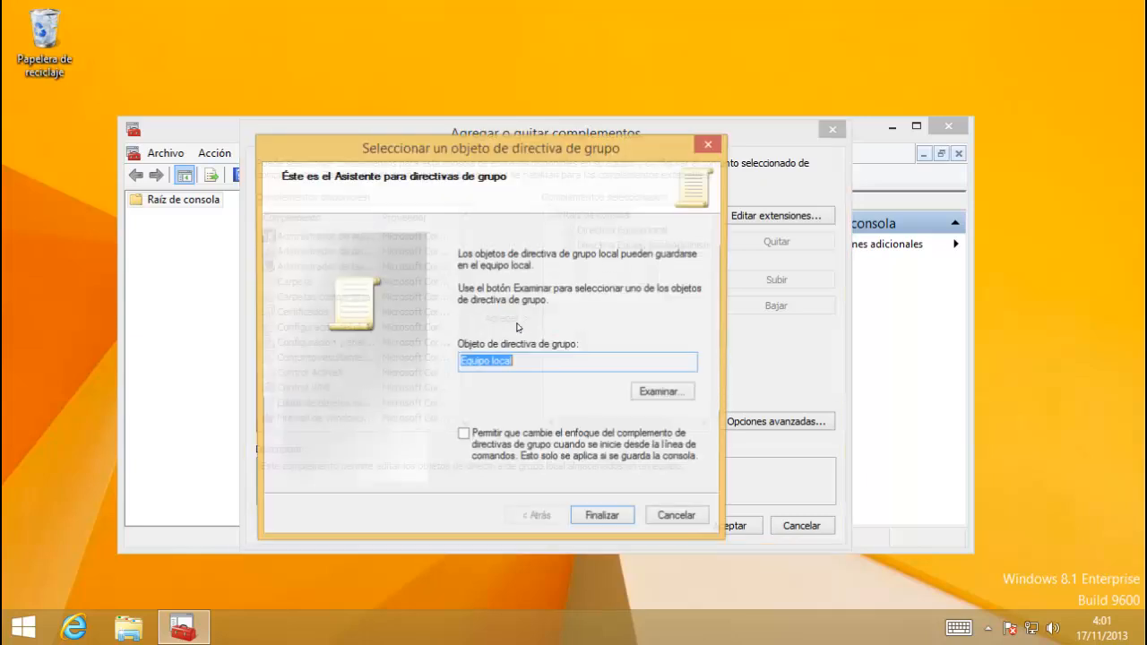
{"action": "left_click", "coordinate": [661, 392]}
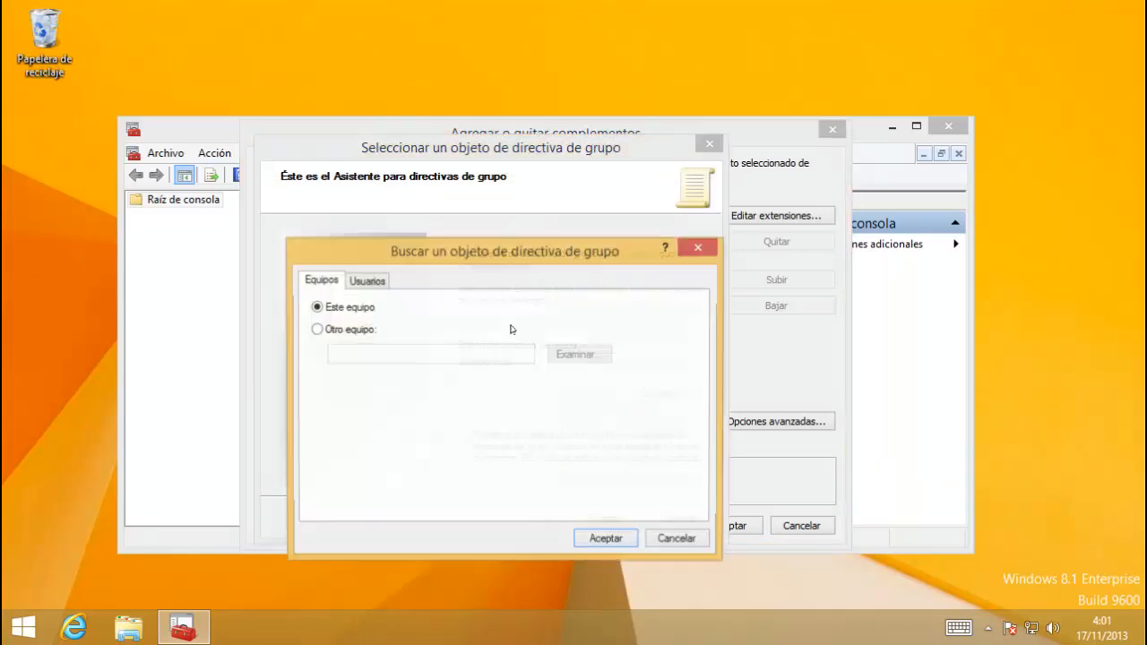
{"action": "left_click", "coordinate": [378, 282]}
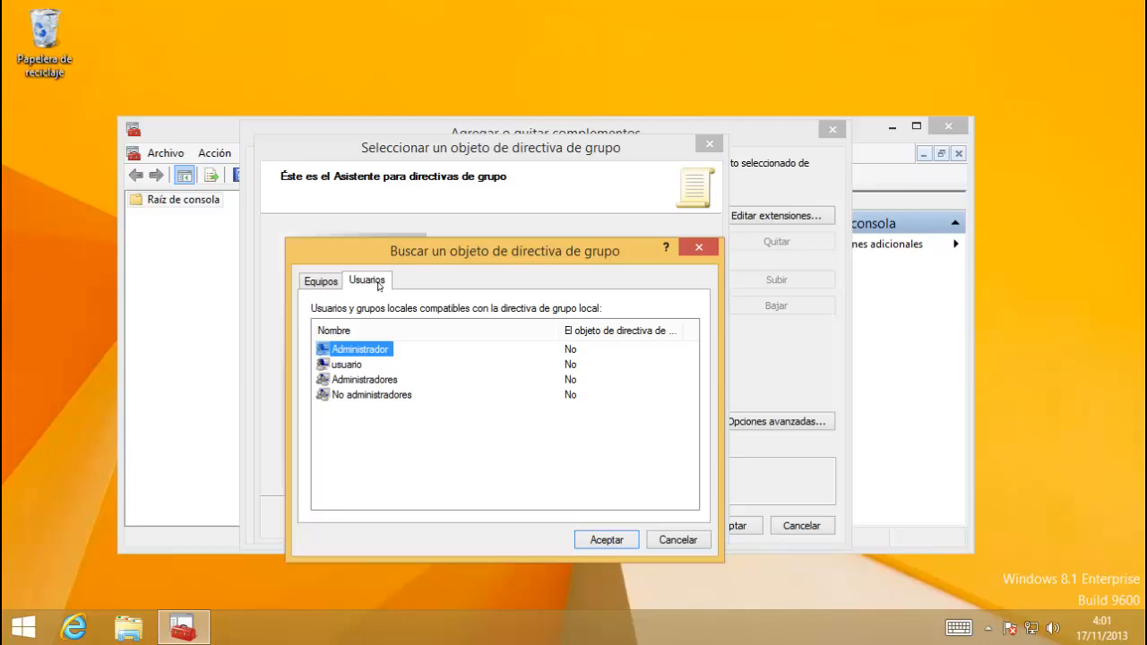
{"action": "left_click", "coordinate": [375, 395]}
{"action": "left_click", "coordinate": [606, 539]}
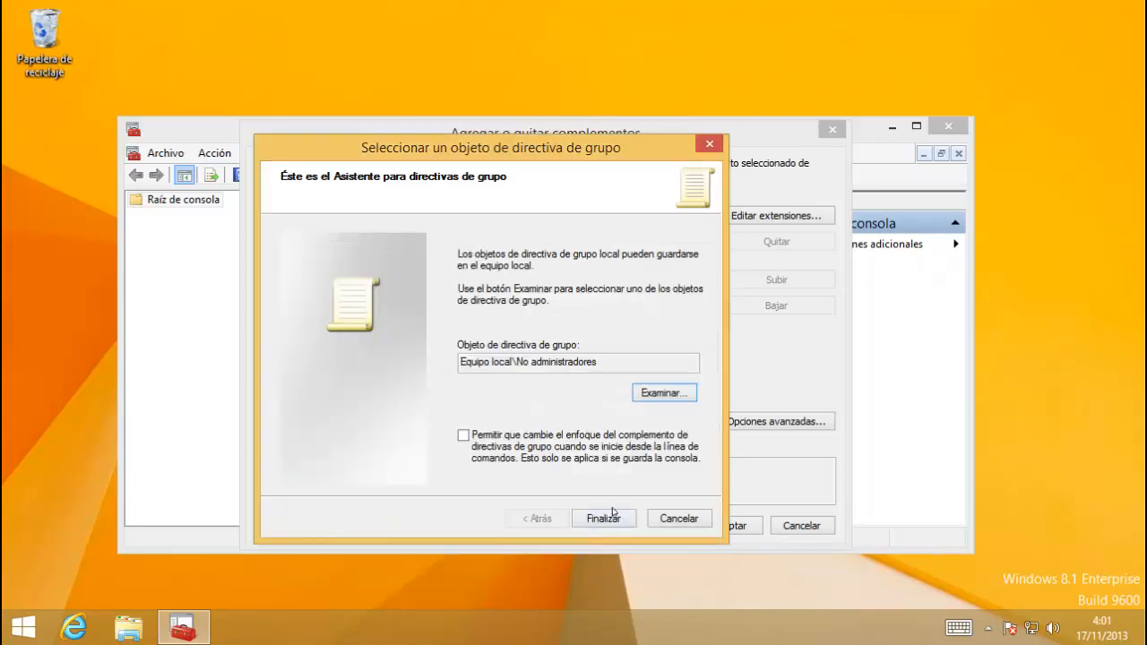
{"action": "left_click", "coordinate": [613, 513]}
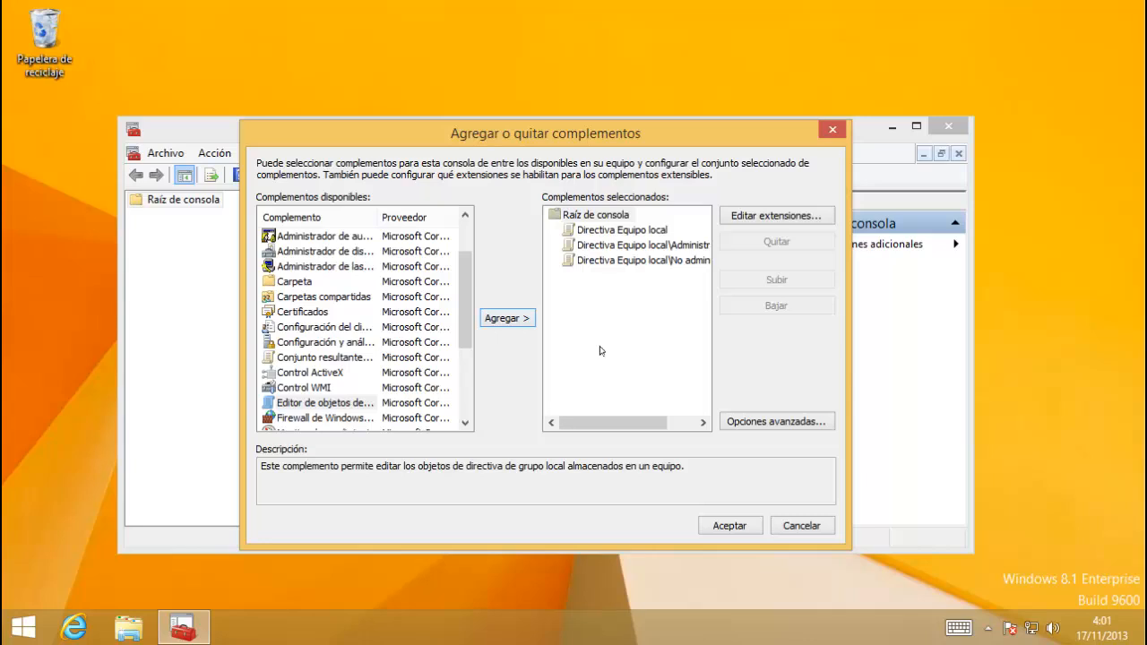
{"action": "left_click", "coordinate": [729, 525]}
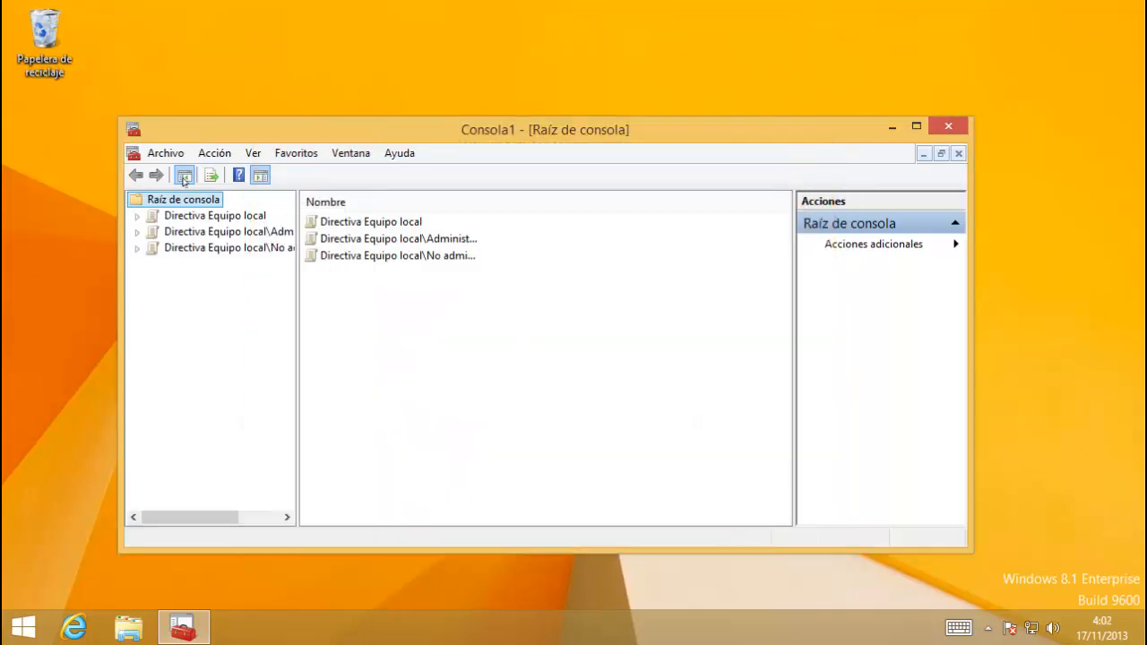
Save the console to the desktop (Escritorio) under the name GPO
{"action": "left_click", "coordinate": [163, 158]}
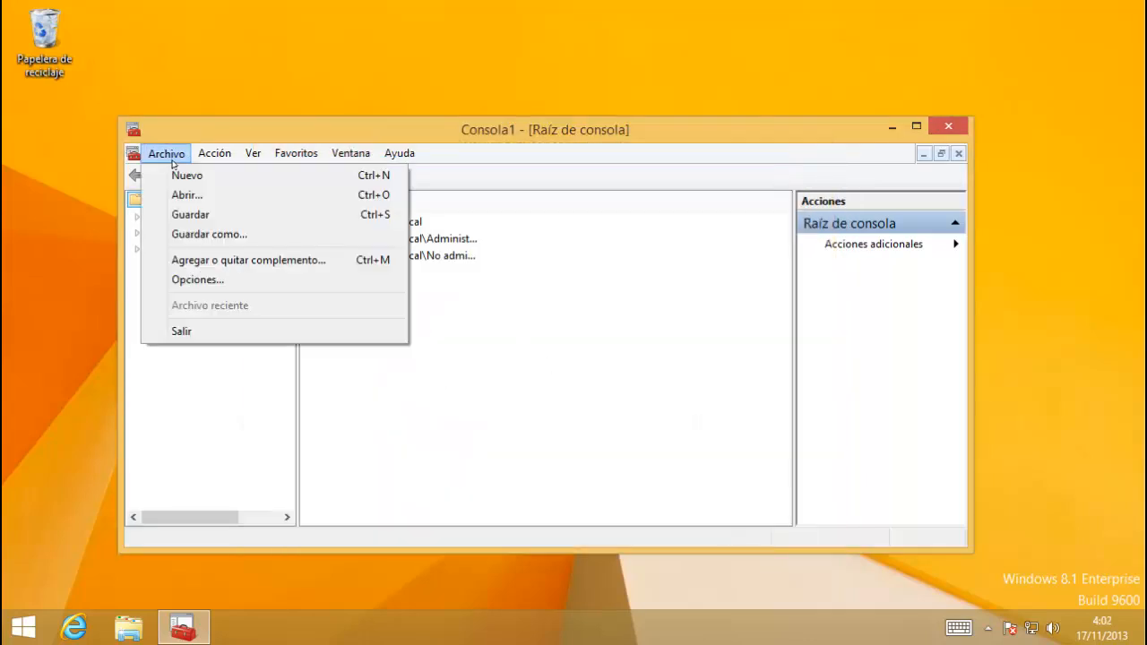
{"action": "left_click", "coordinate": [250, 235]}
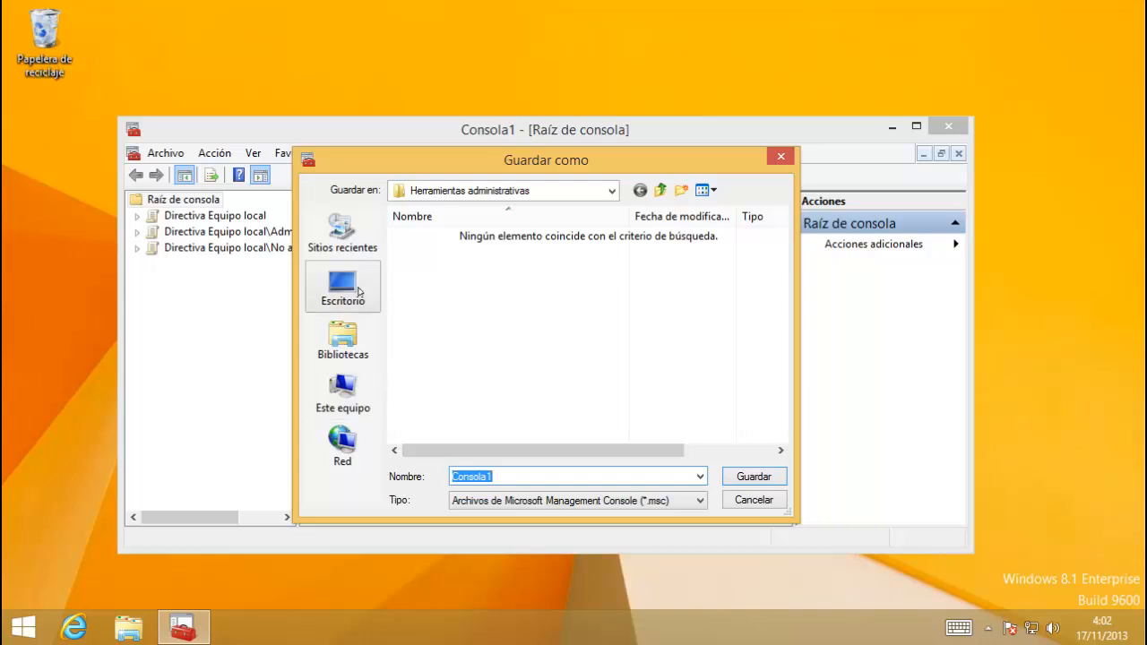
{"action": "left_click", "coordinate": [358, 291]}
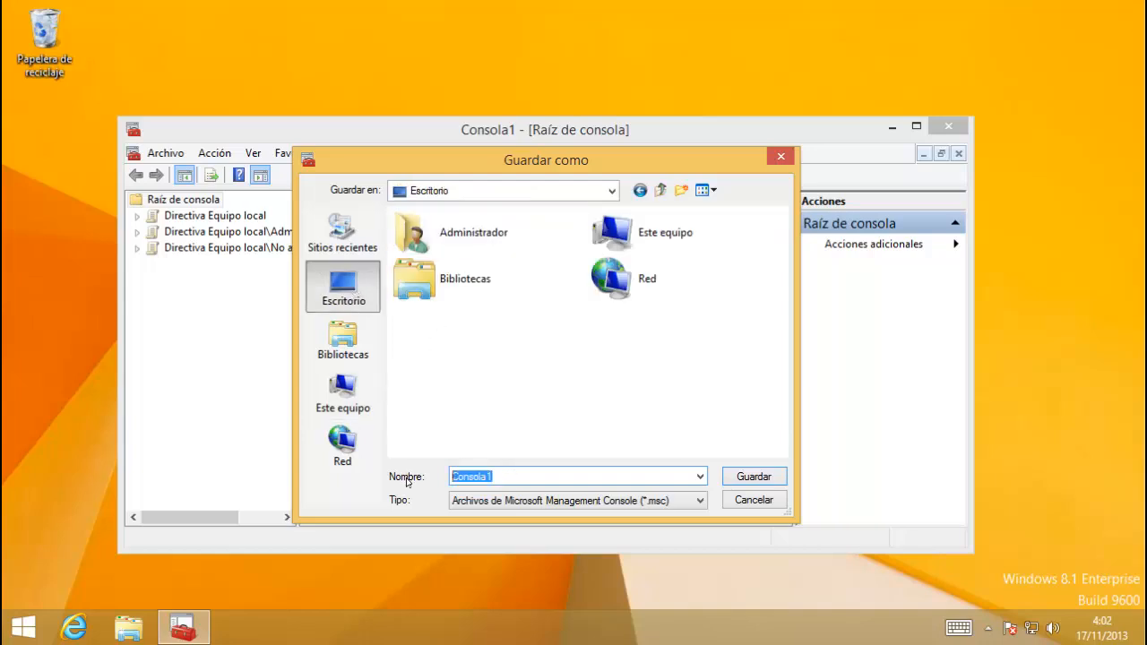
{"action": "type", "text": "GPO"}
{"action": "left_click", "coordinate": [752, 476]}
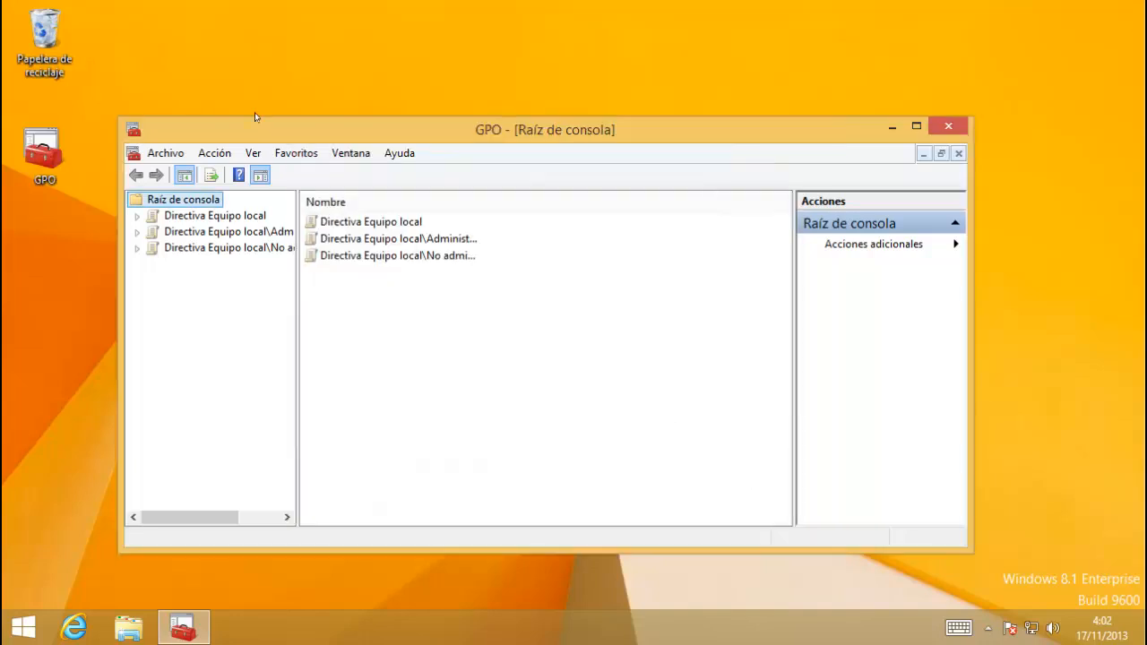
Exit the console and reopen it from the saved GPO file on the desktop
{"action": "left_click", "coordinate": [179, 157]}
{"action": "left_click", "coordinate": [182, 335]}
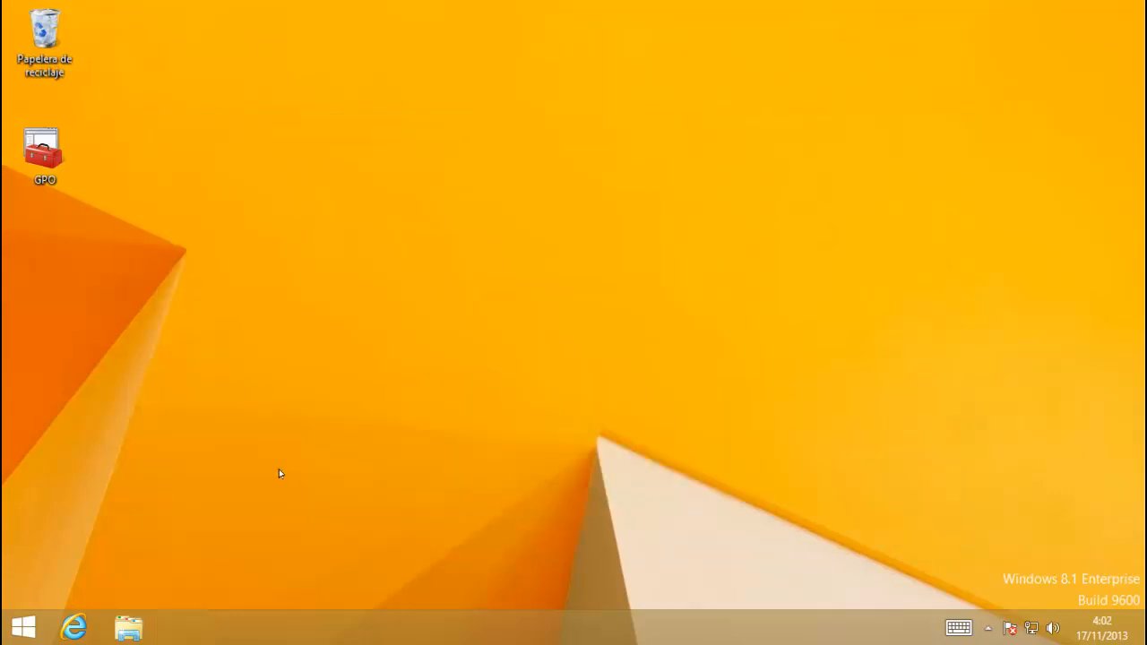
{"action": "left_click", "coordinate": [39, 156]}
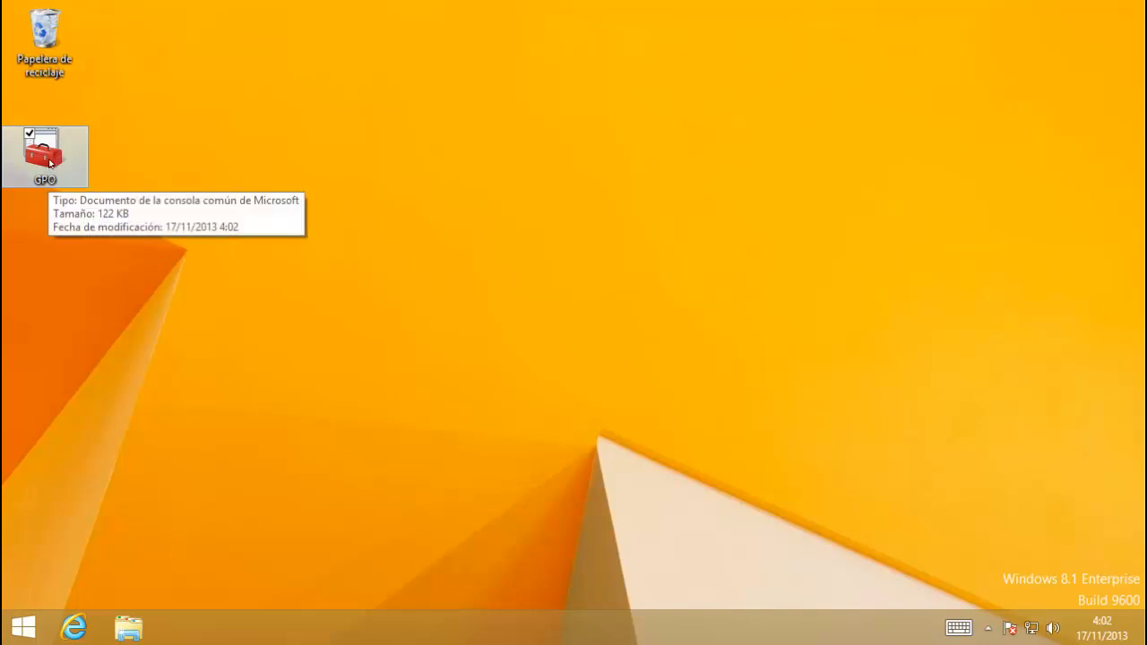
{"action": "double_click", "coordinate": [47, 172]}
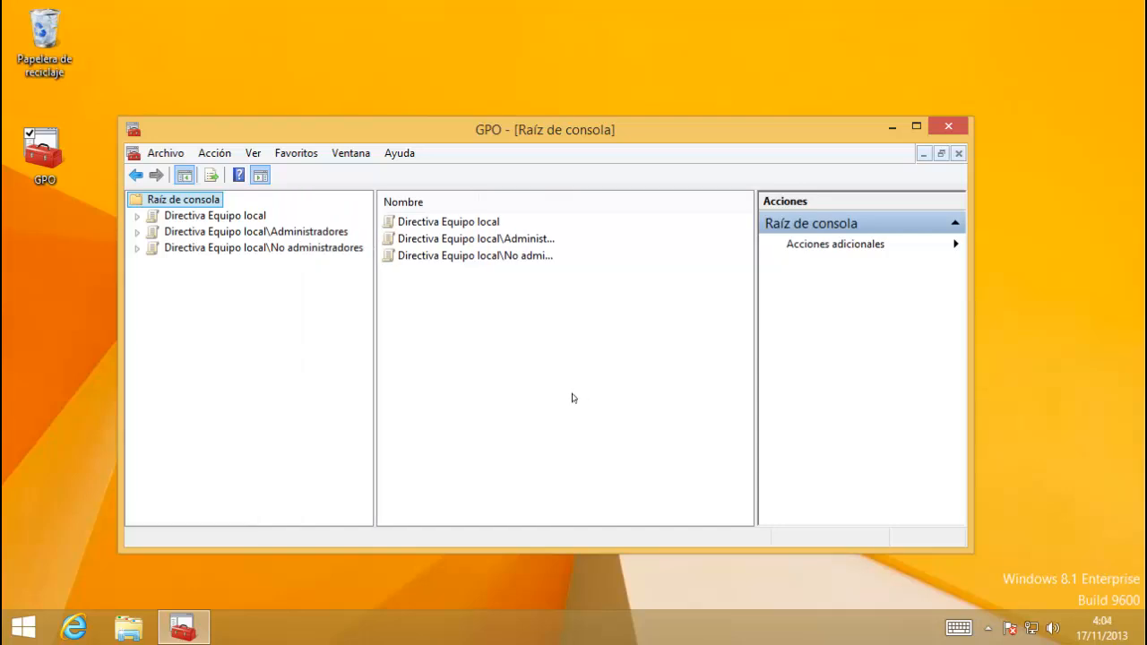
{"action": "left_click", "coordinate": [576, 394]}
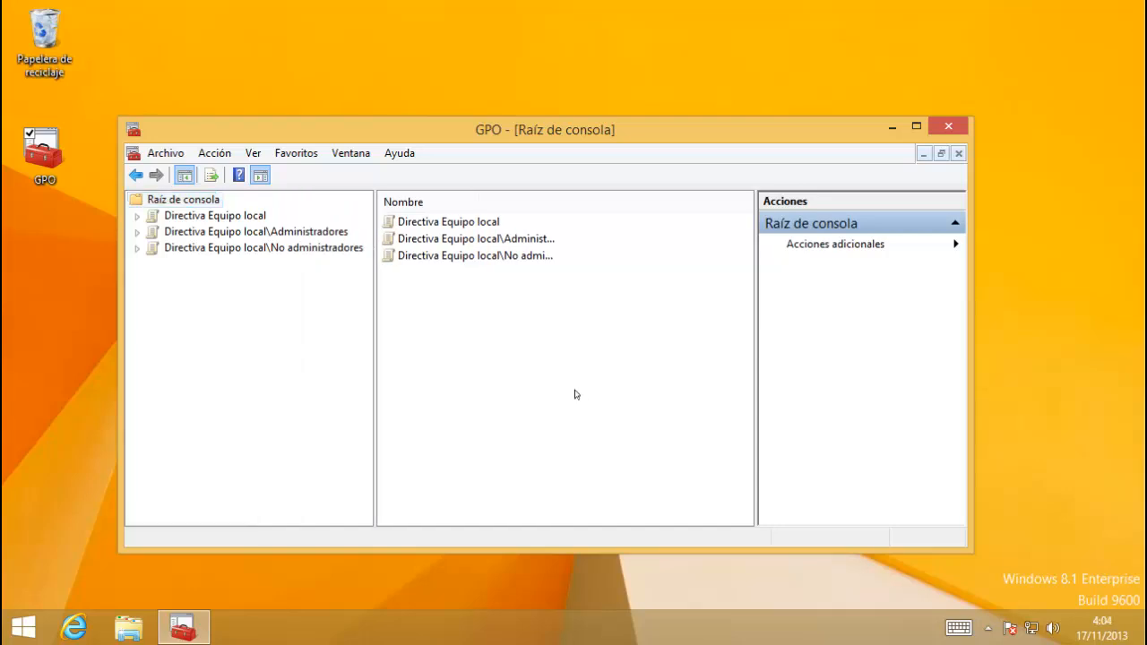
Open the Iniciar sesión script properties under Directiva Equipo local's user Windows settings and show its script files folder
{"action": "double_click", "coordinate": [221, 218]}
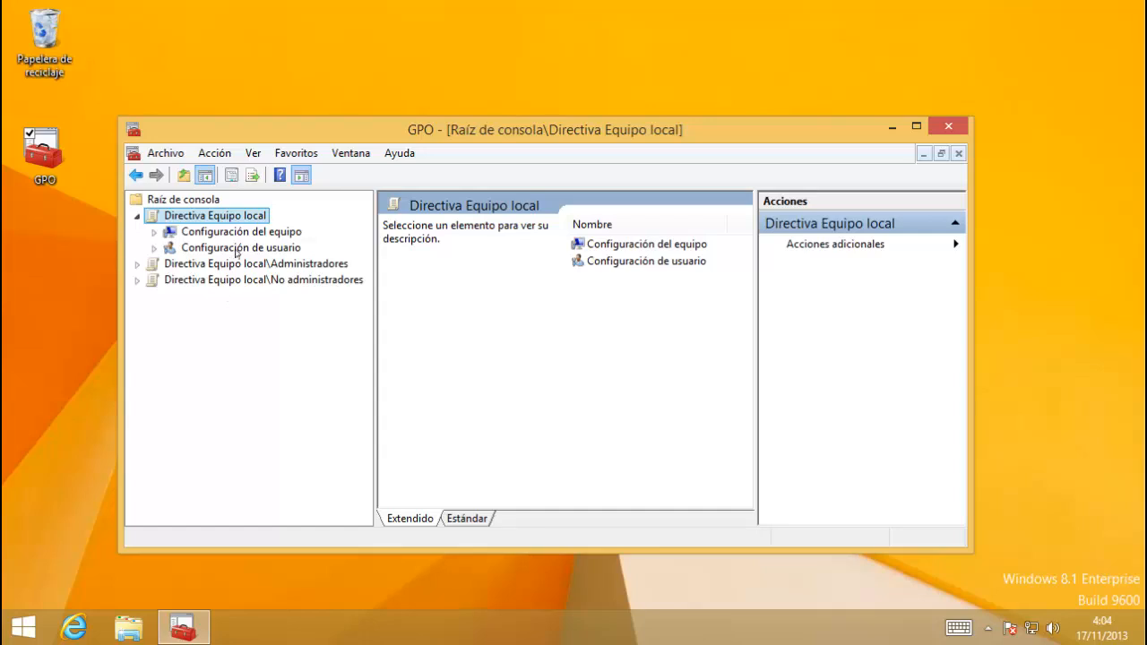
{"action": "double_click", "coordinate": [236, 249]}
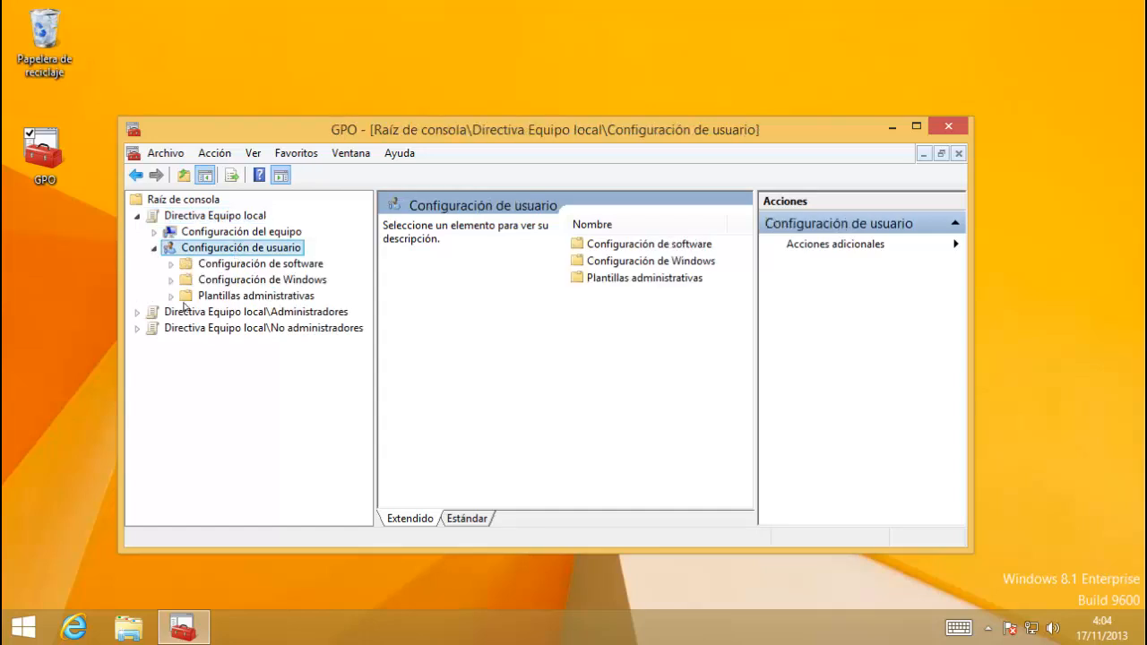
{"action": "double_click", "coordinate": [279, 283]}
{"action": "left_click", "coordinate": [226, 295]}
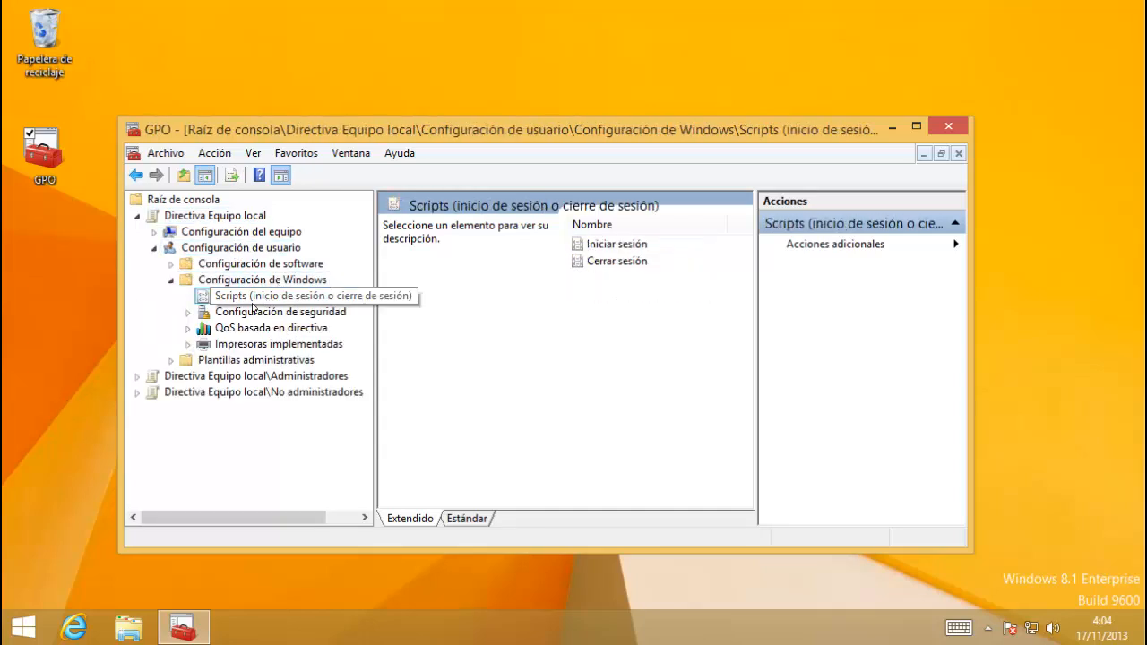
{"action": "double_click", "coordinate": [613, 245]}
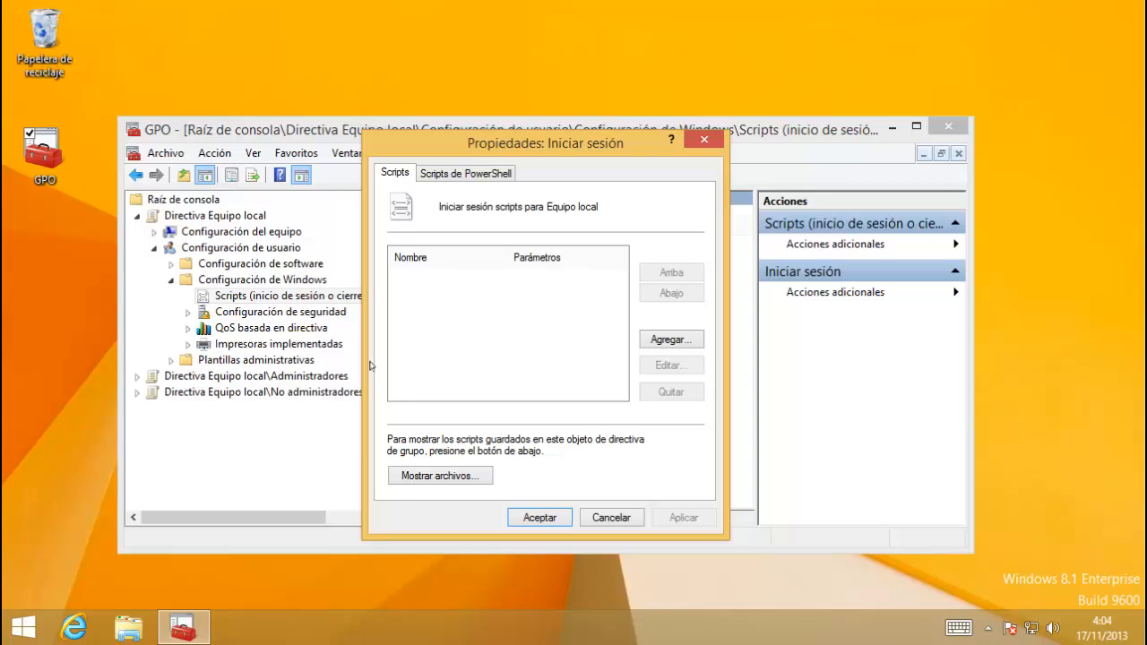
{"action": "left_click", "coordinate": [464, 481]}
{"action": "left_click_drag", "start_coordinate": [722, 87], "coordinate": [912, 135]}
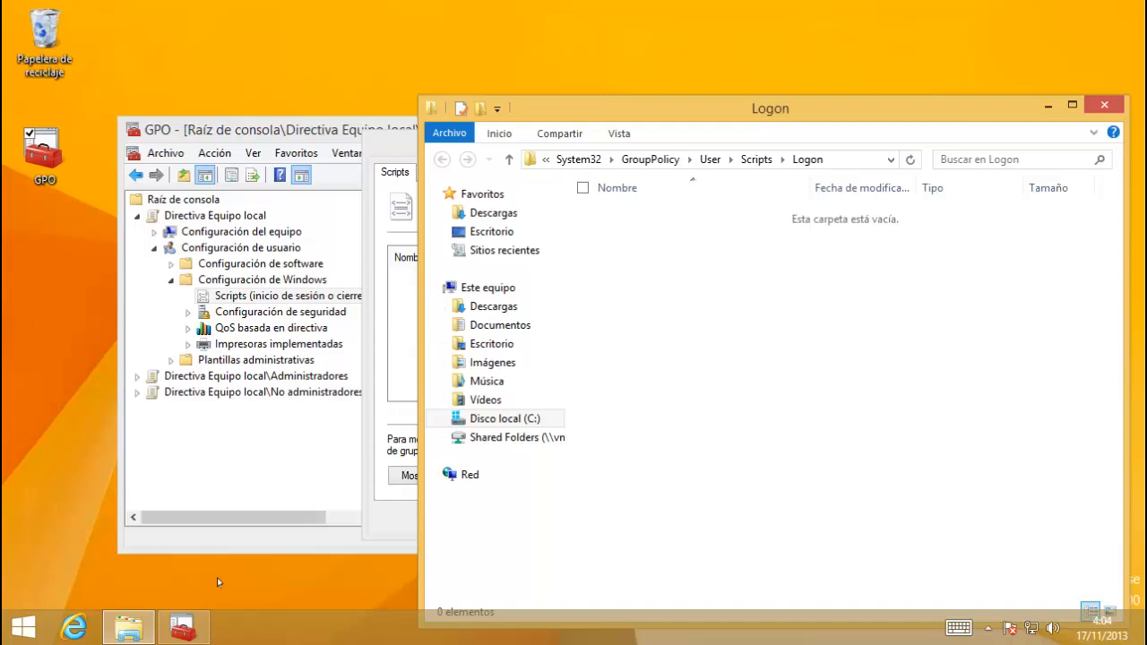
Open a second File Explorer window at C:\Practicas\scripts, run the logon script to preview it and dismiss its message
{"action": "right_click", "coordinate": [129, 627]}
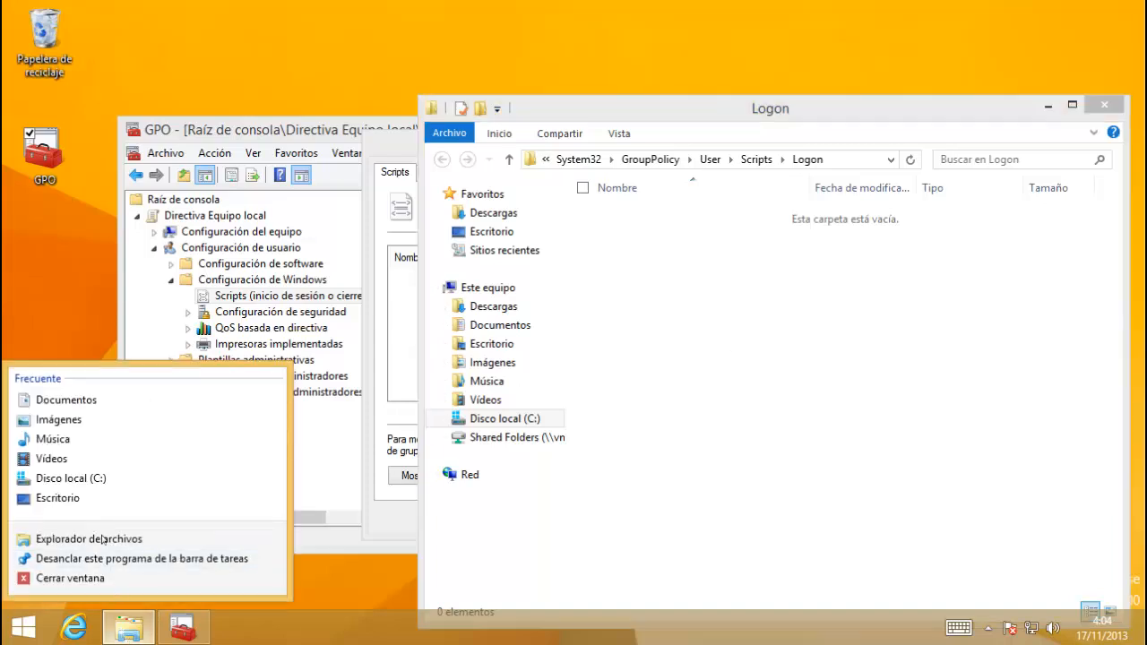
{"action": "left_click", "coordinate": [180, 540]}
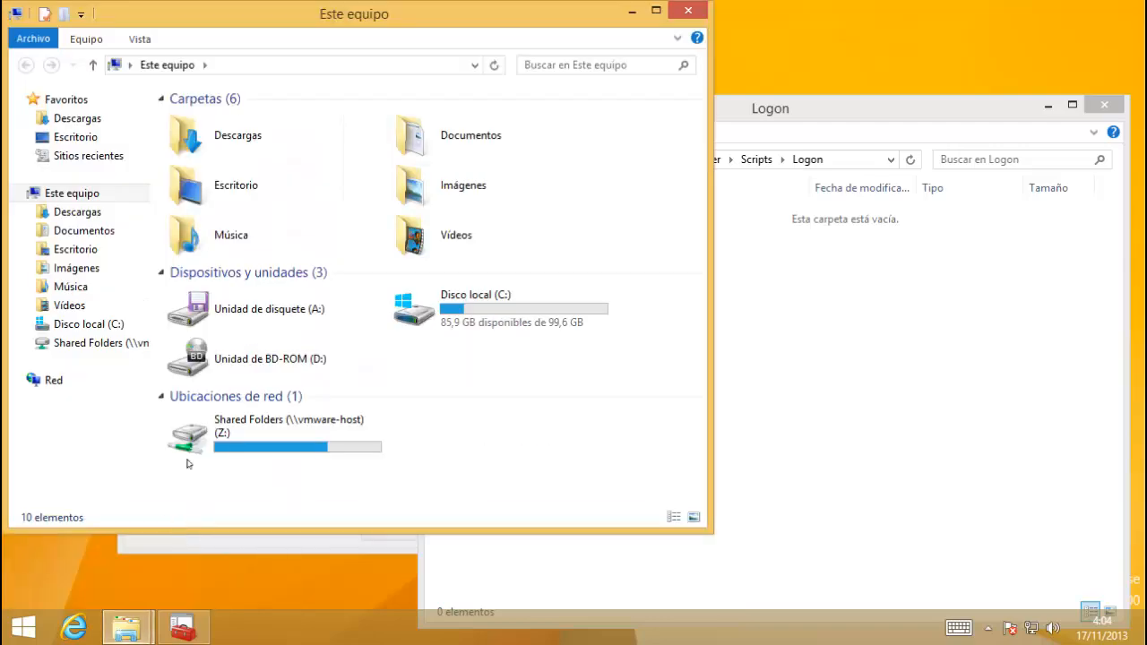
{"action": "left_click", "coordinate": [84, 325]}
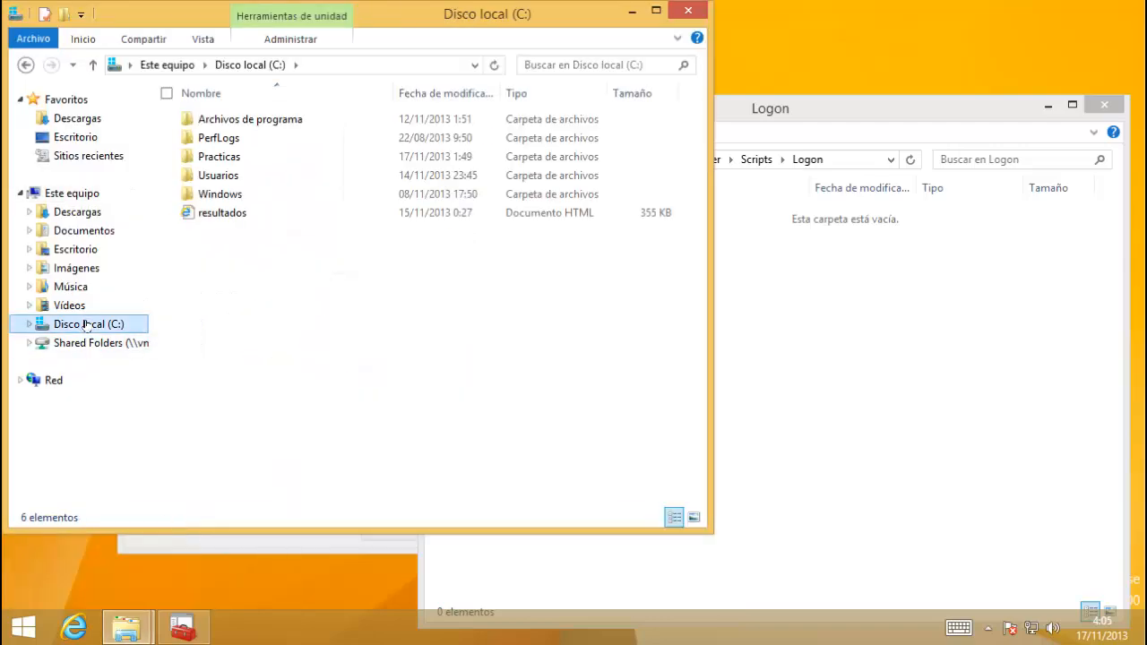
{"action": "double_click", "coordinate": [224, 157]}
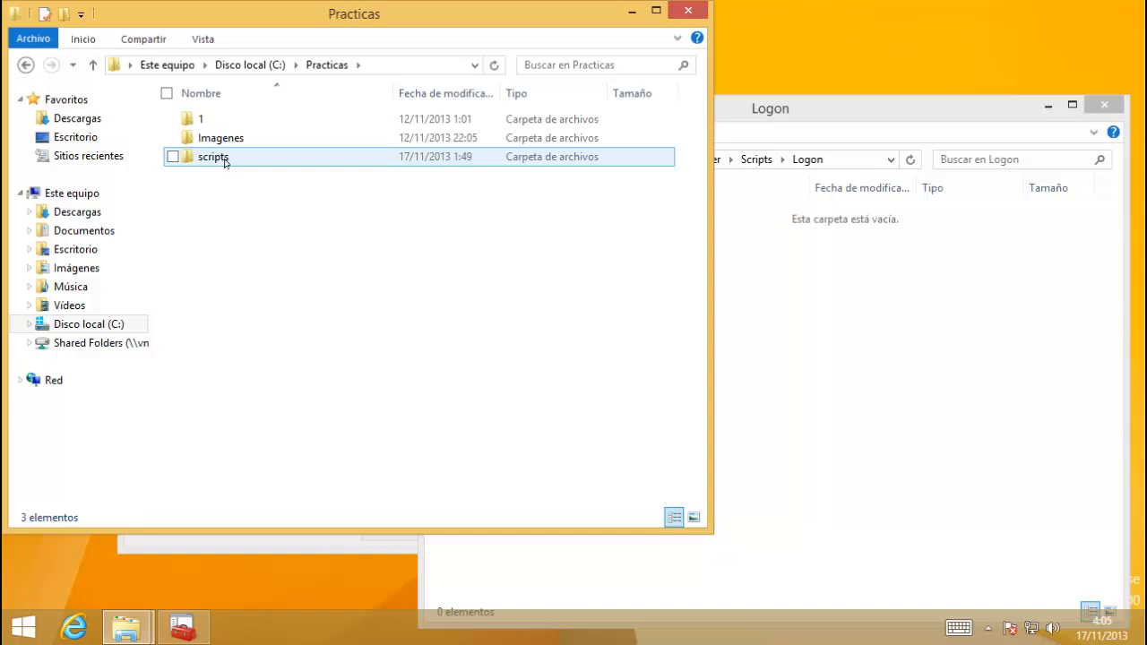
{"action": "double_click", "coordinate": [215, 157]}
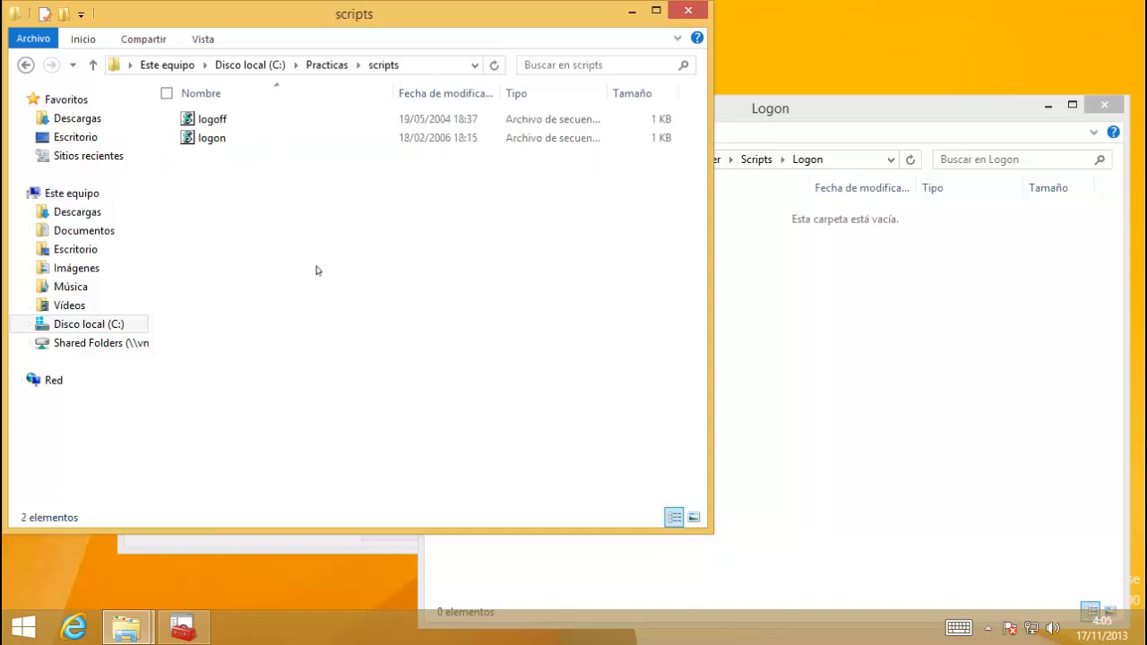
{"action": "double_click", "coordinate": [210, 140]}
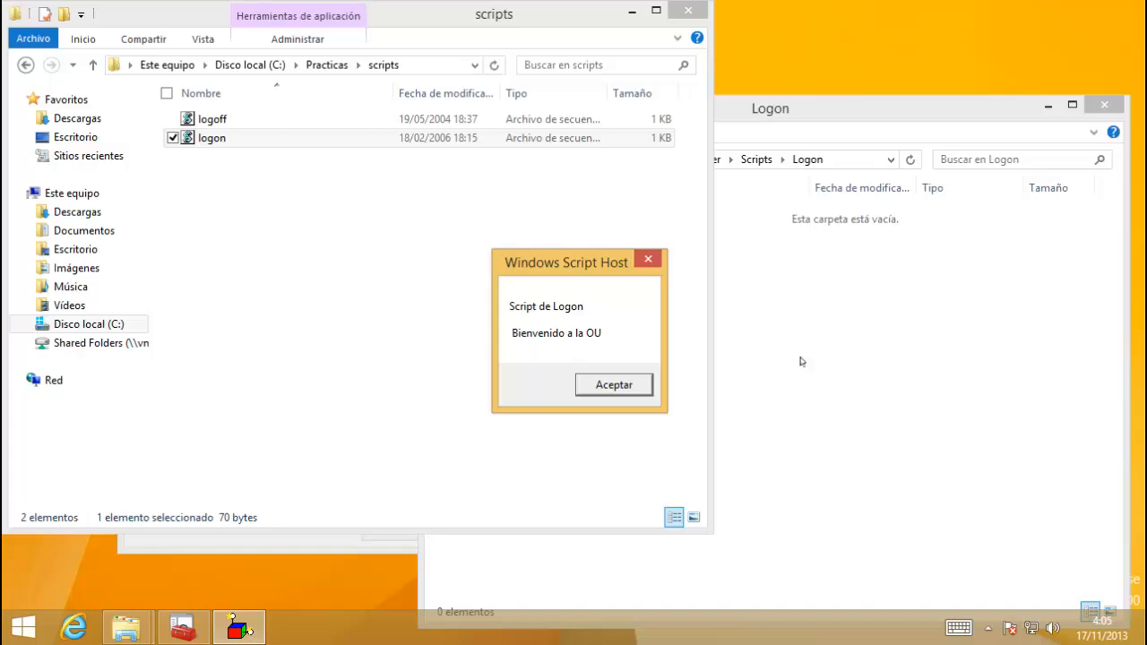
{"action": "left_click", "coordinate": [614, 384]}
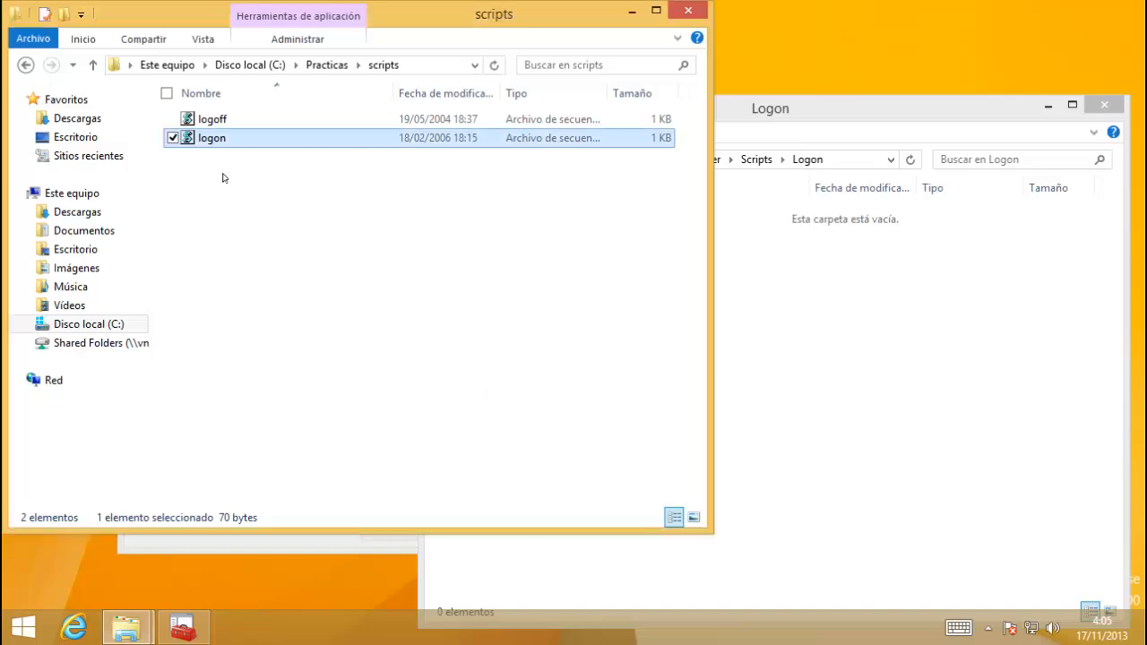
Copy the logon script from C:\Practicas\scripts into the policy's User\Scripts\Logon folder and close that folder window
{"action": "right_click", "coordinate": [213, 140]}
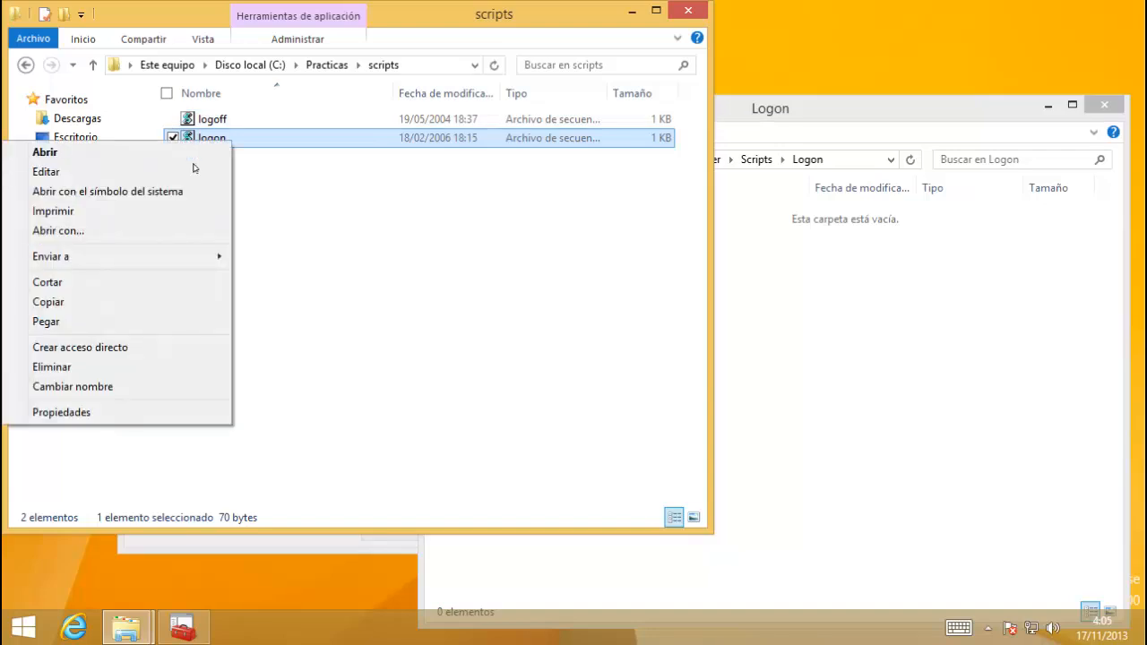
{"action": "left_click", "coordinate": [123, 306]}
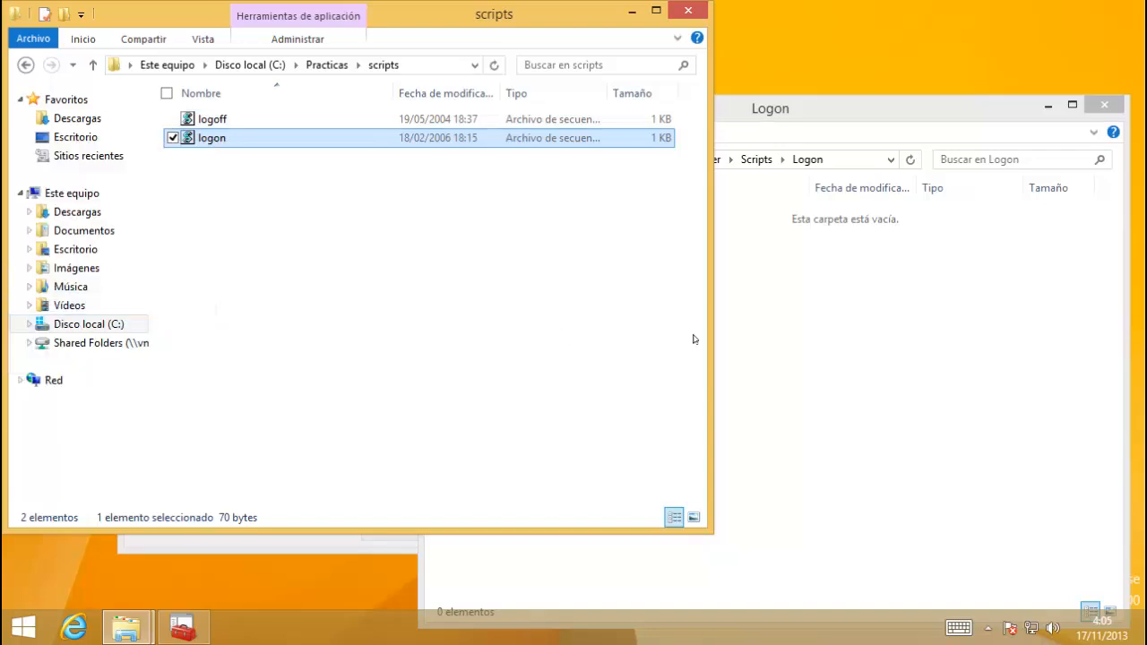
{"action": "left_click", "coordinate": [907, 365]}
{"action": "right_click", "coordinate": [818, 352]}
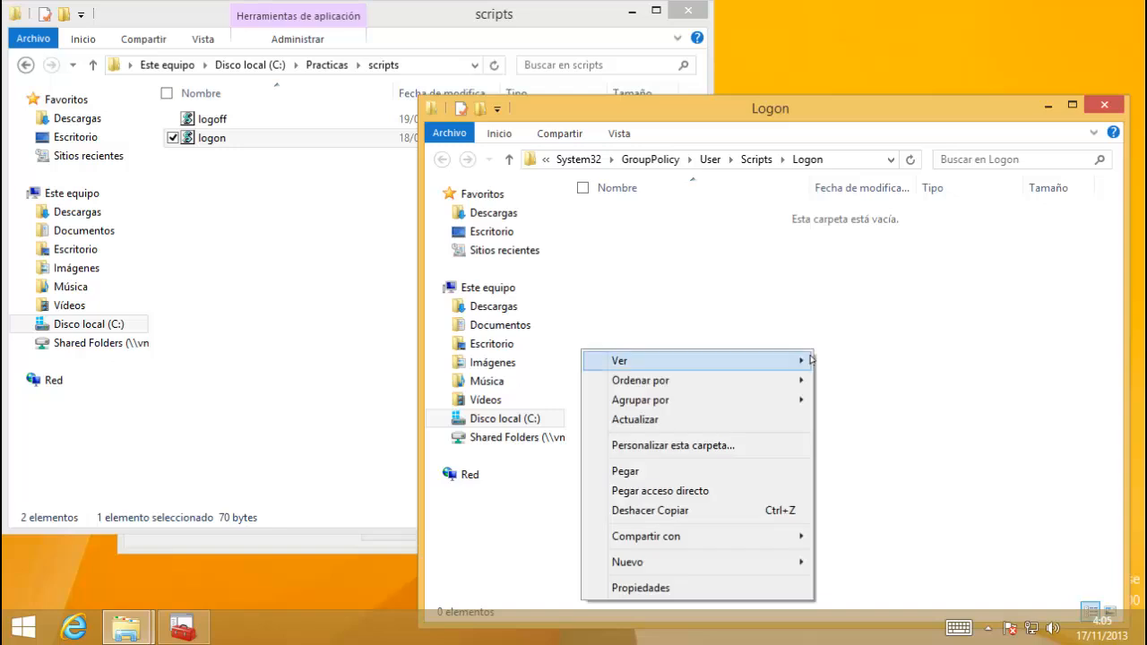
{"action": "left_click", "coordinate": [706, 472]}
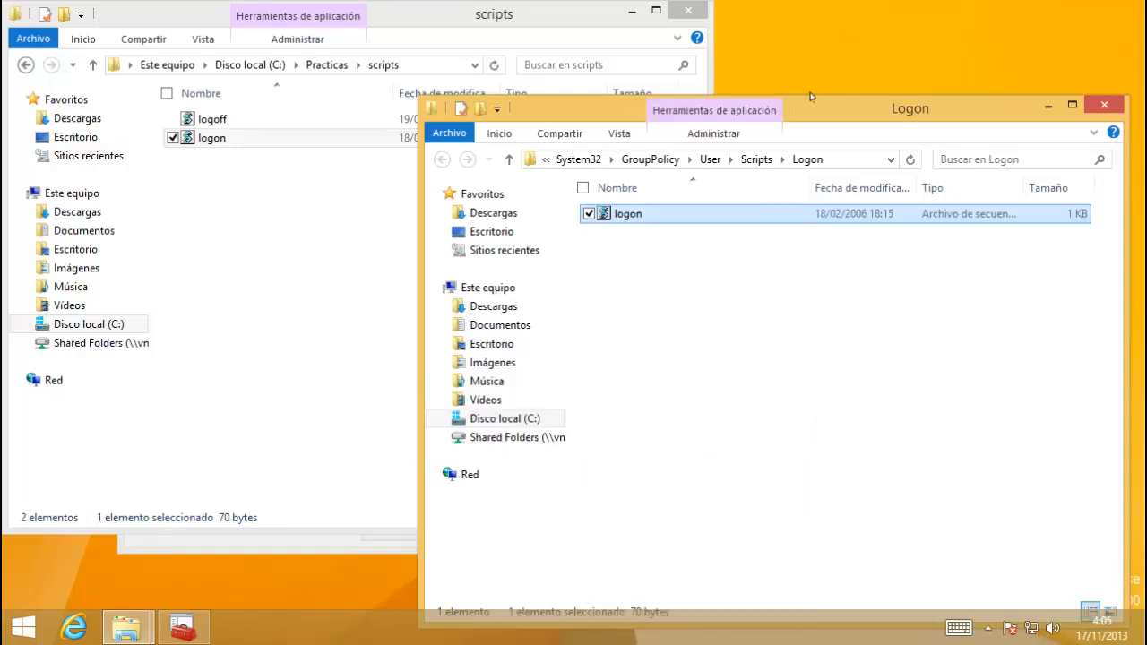
{"action": "left_click", "coordinate": [1107, 106]}
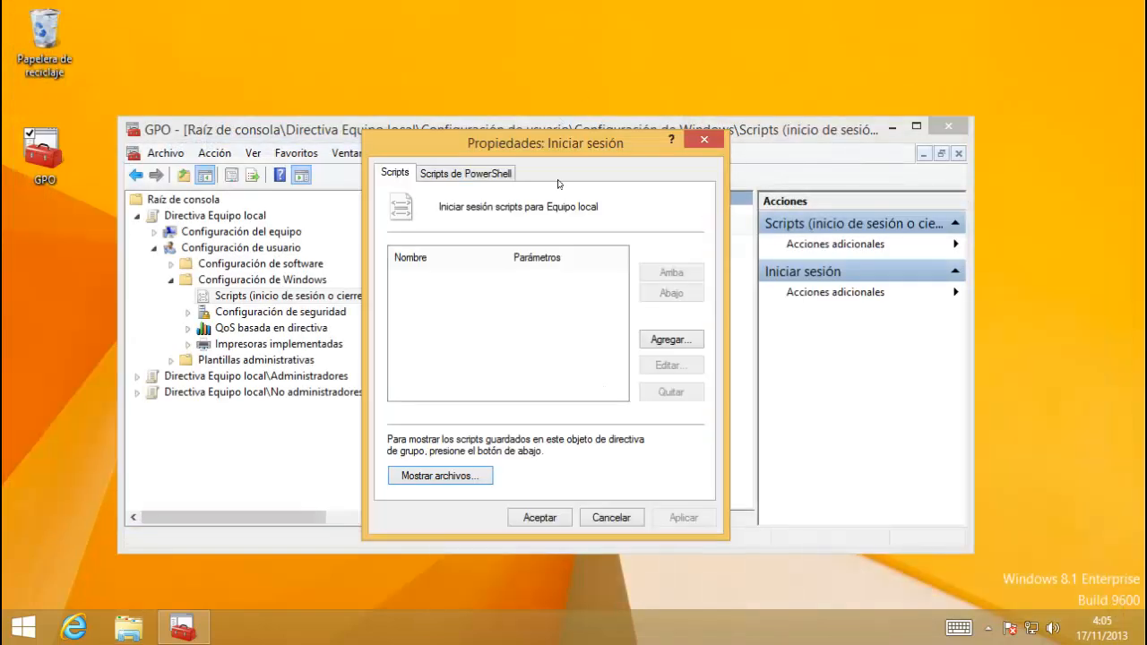
Add logon.vbs from the Logon folder to the local computer's Iniciar sesión scripts and accept the properties
{"action": "left_click", "coordinate": [679, 342]}
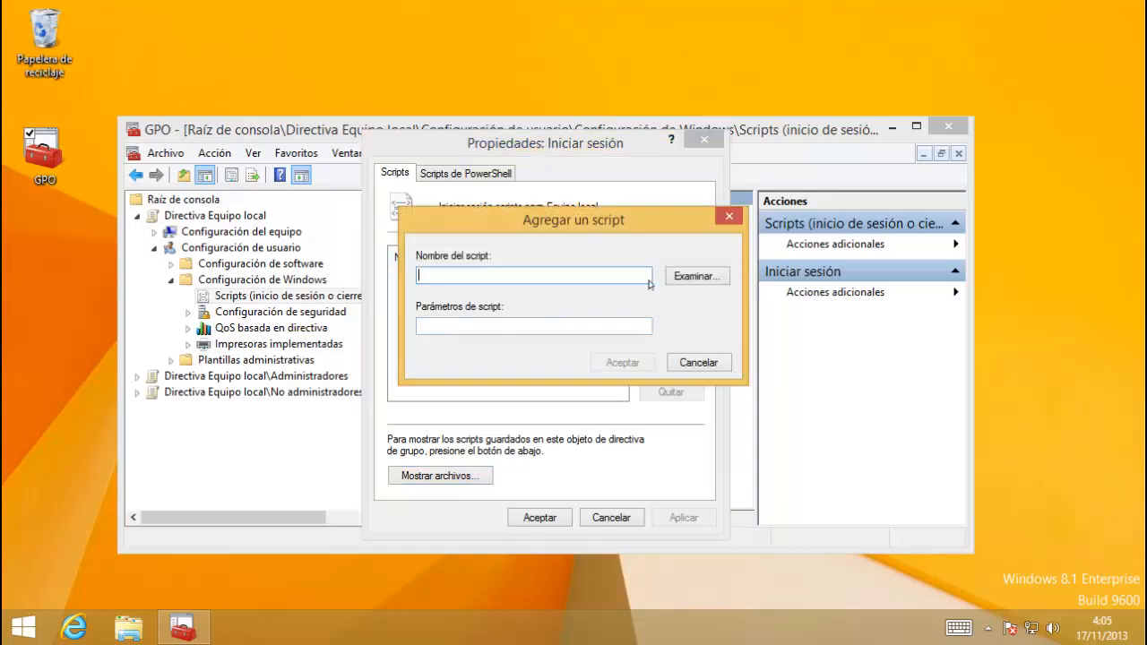
{"action": "left_click", "coordinate": [716, 281]}
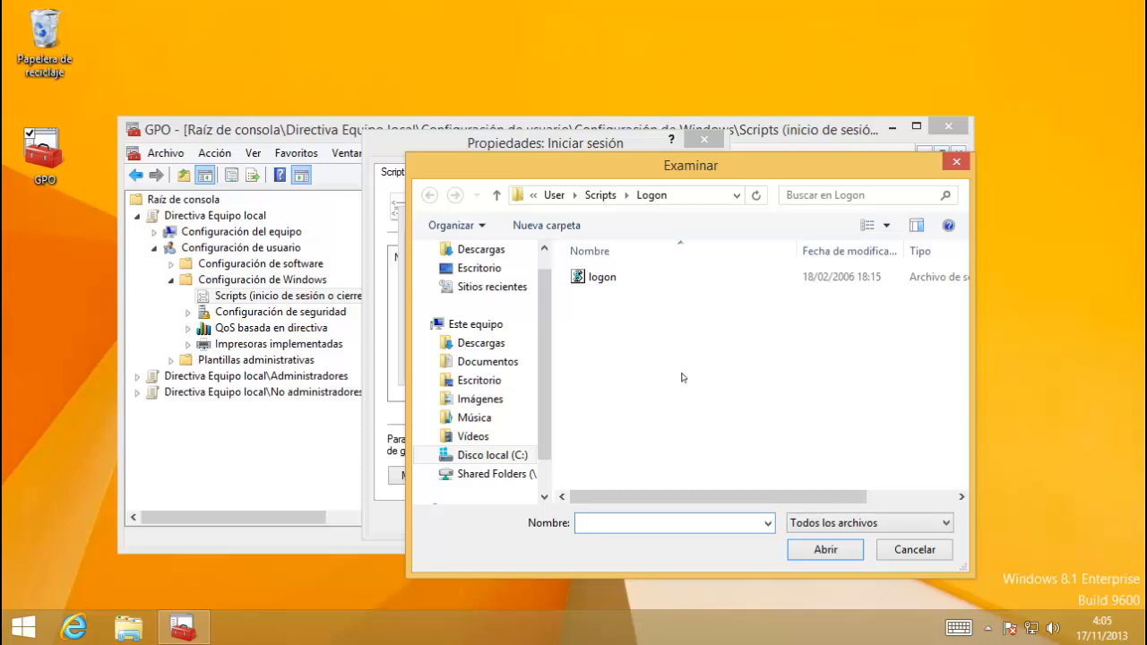
{"action": "left_click", "coordinate": [621, 278]}
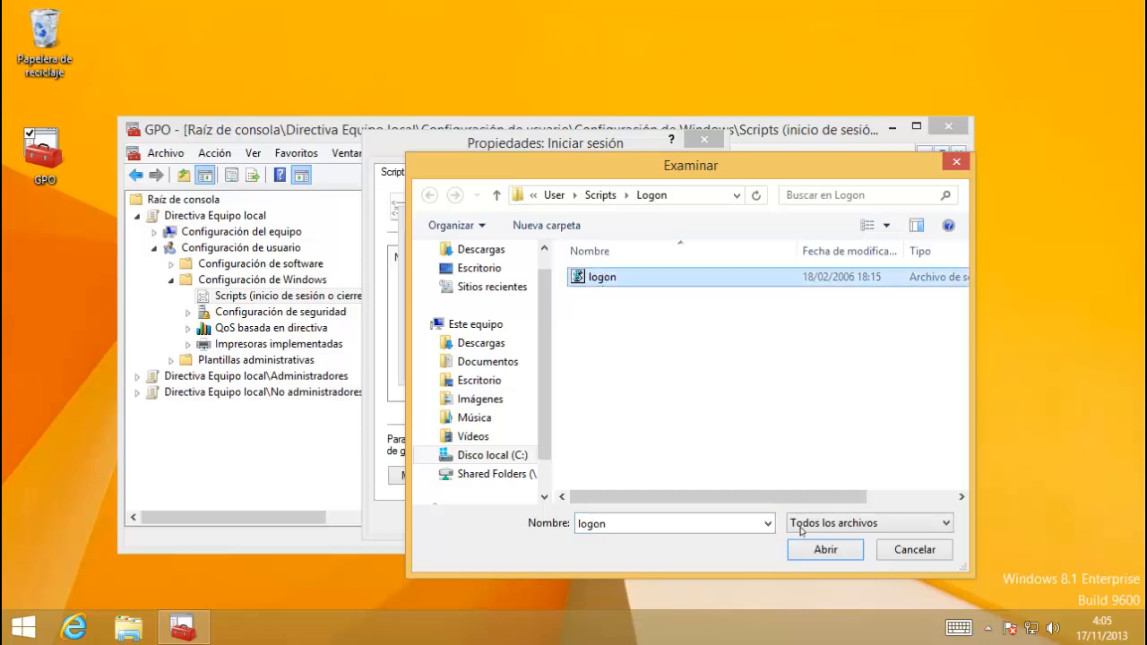
{"action": "left_click", "coordinate": [828, 551]}
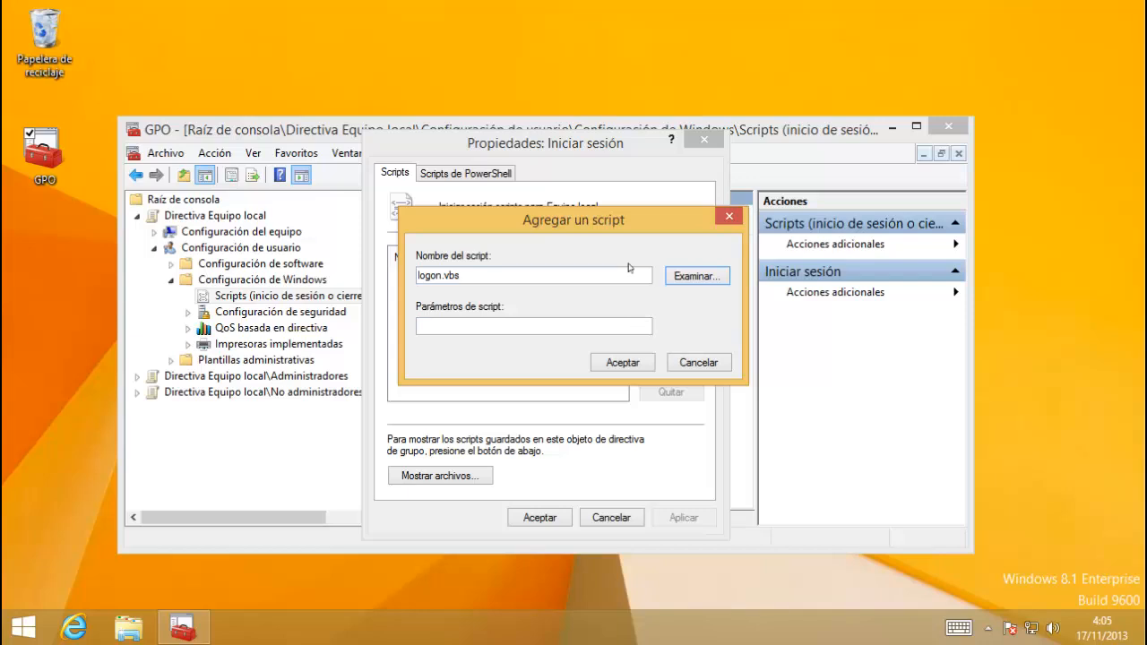
{"action": "left_click", "coordinate": [620, 363]}
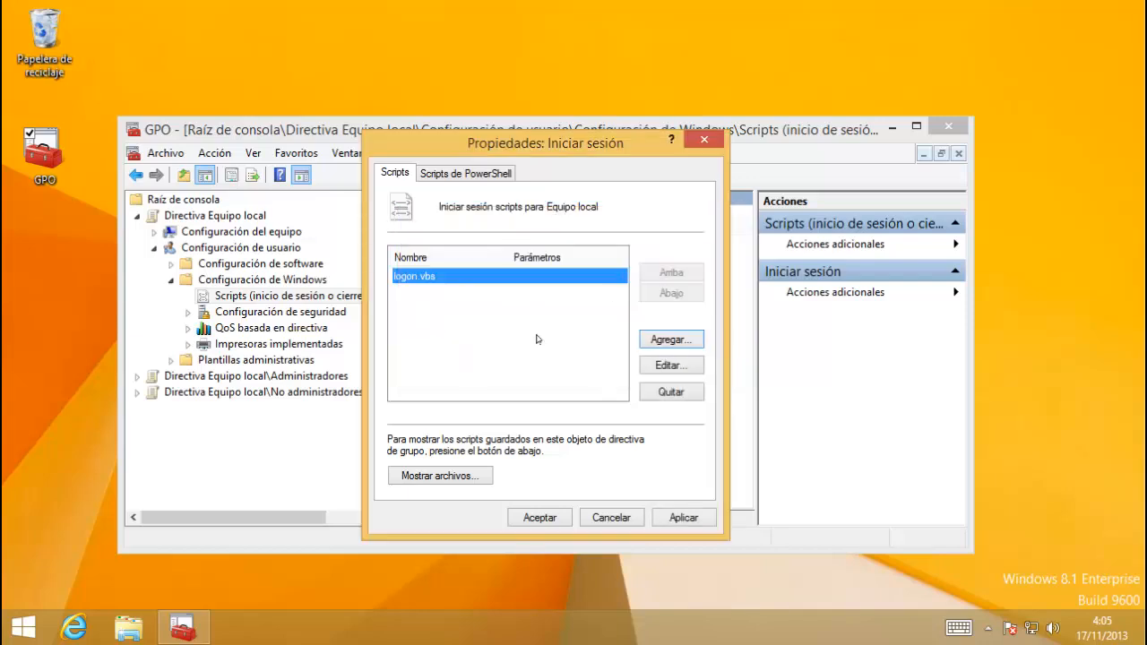
{"action": "left_click", "coordinate": [555, 517]}
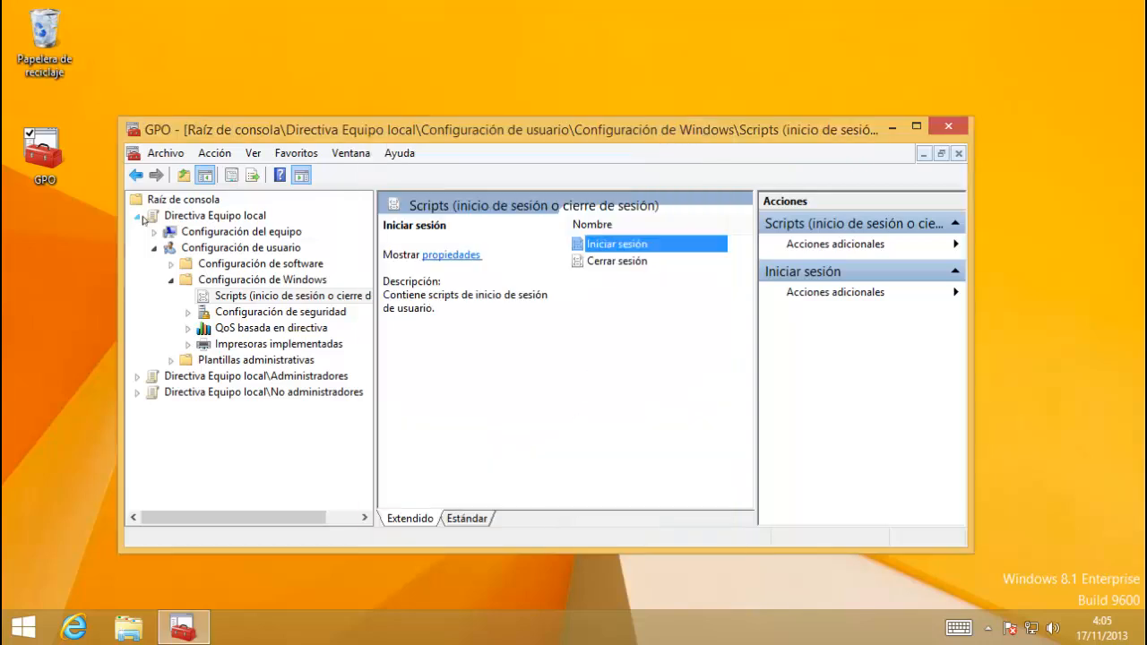
Collapse Directiva Equipo local and open Menú Inicio y barra de tareas in the No administradores user administrative templates
{"action": "left_click", "coordinate": [139, 217]}
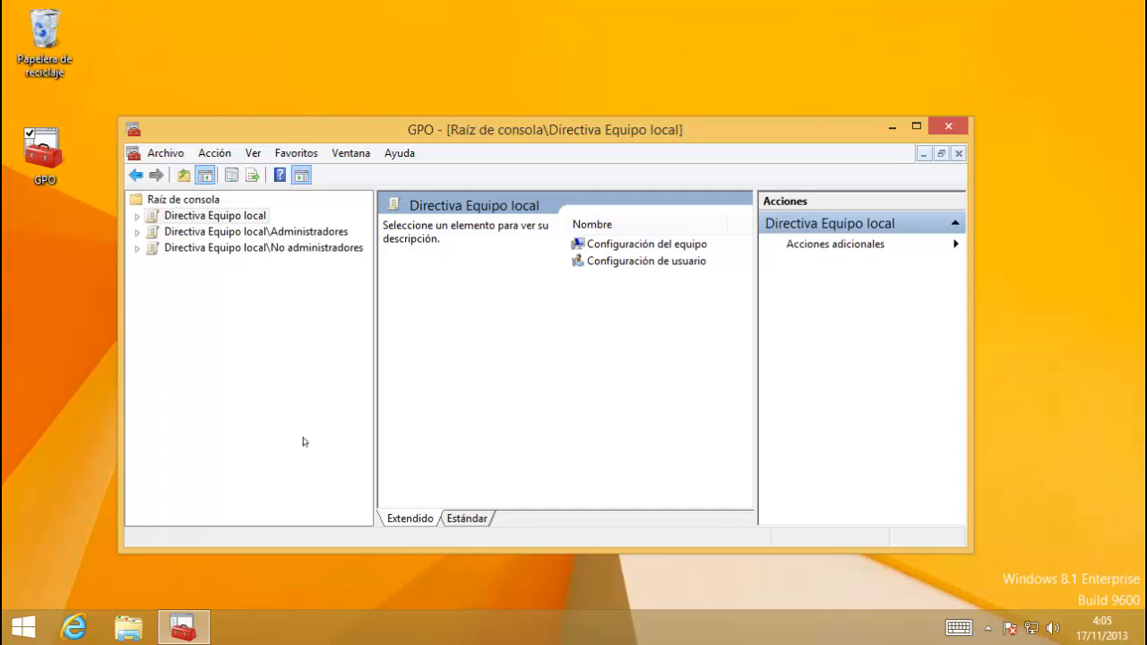
{"action": "double_click", "coordinate": [245, 248]}
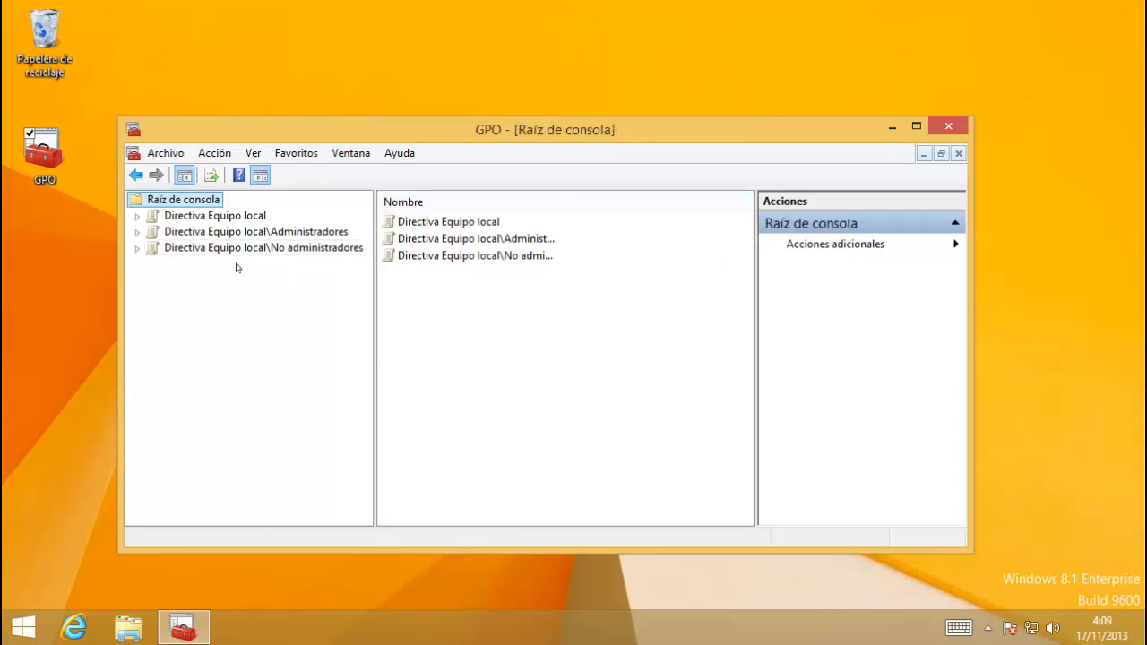
{"action": "double_click", "coordinate": [248, 251]}
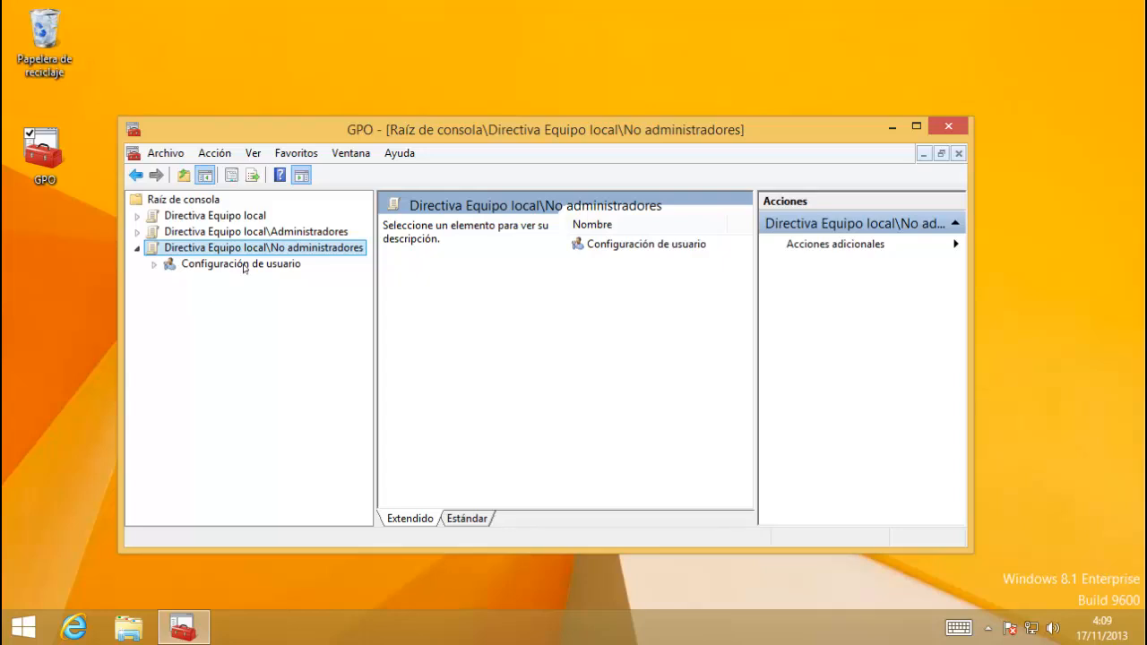
{"action": "double_click", "coordinate": [243, 265]}
{"action": "double_click", "coordinate": [265, 313]}
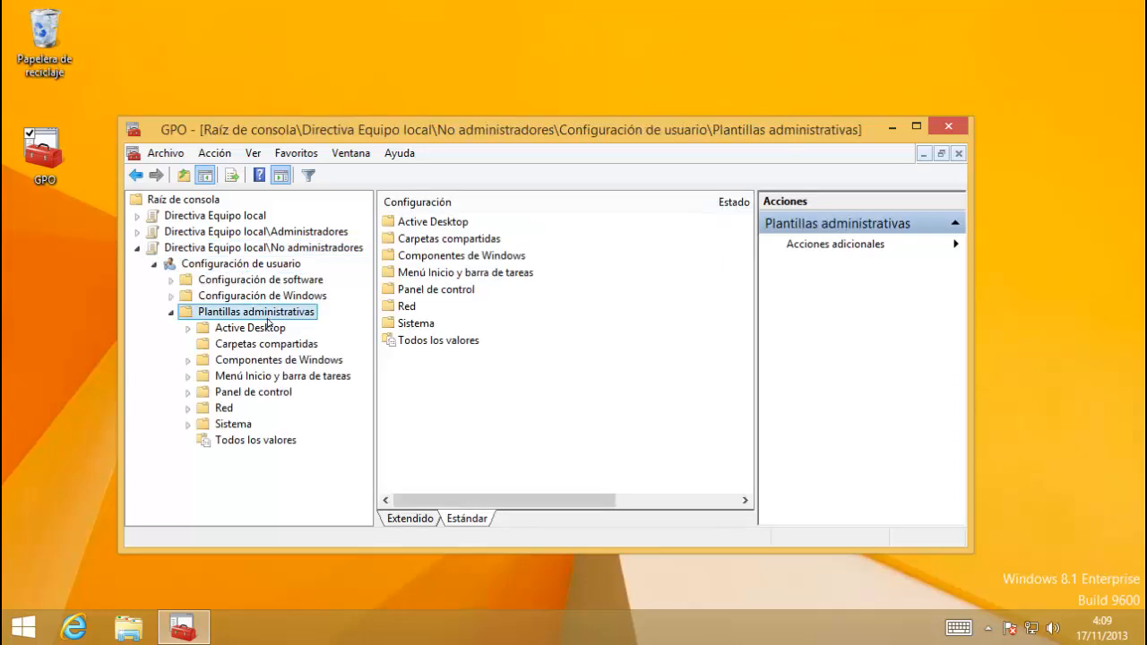
{"action": "double_click", "coordinate": [318, 378]}
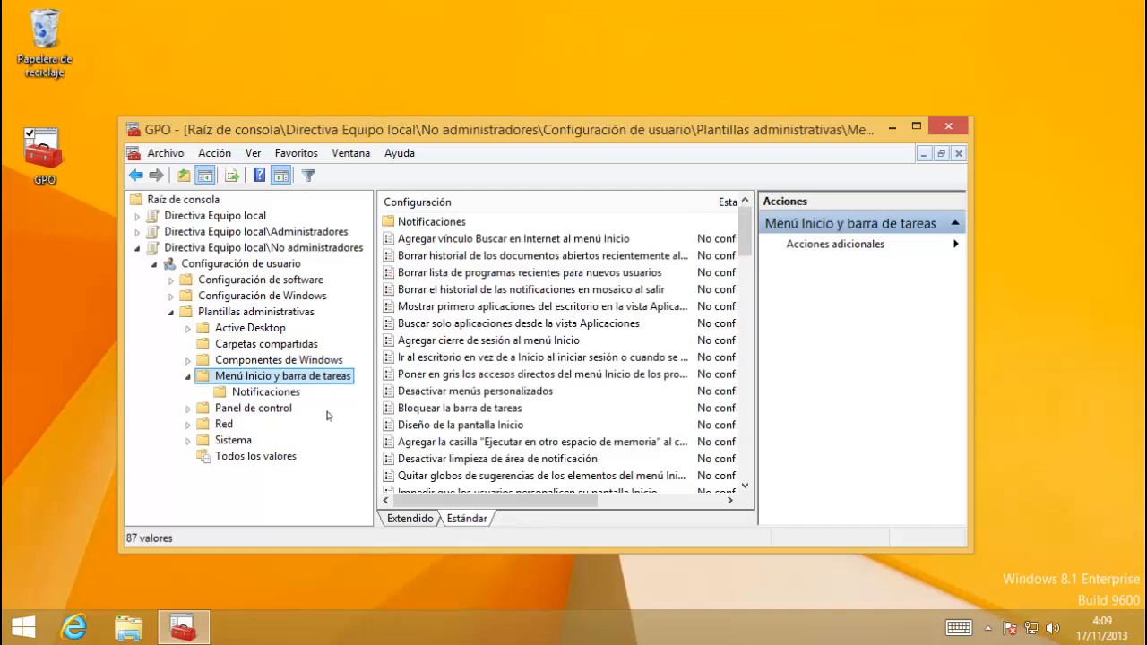
Enable the No administradores setting that prevents users from moving the taskbar to another screen dock location, and collapse that policy
{"action": "left_click_drag", "start_coordinate": [745, 230], "coordinate": [651, 459]}
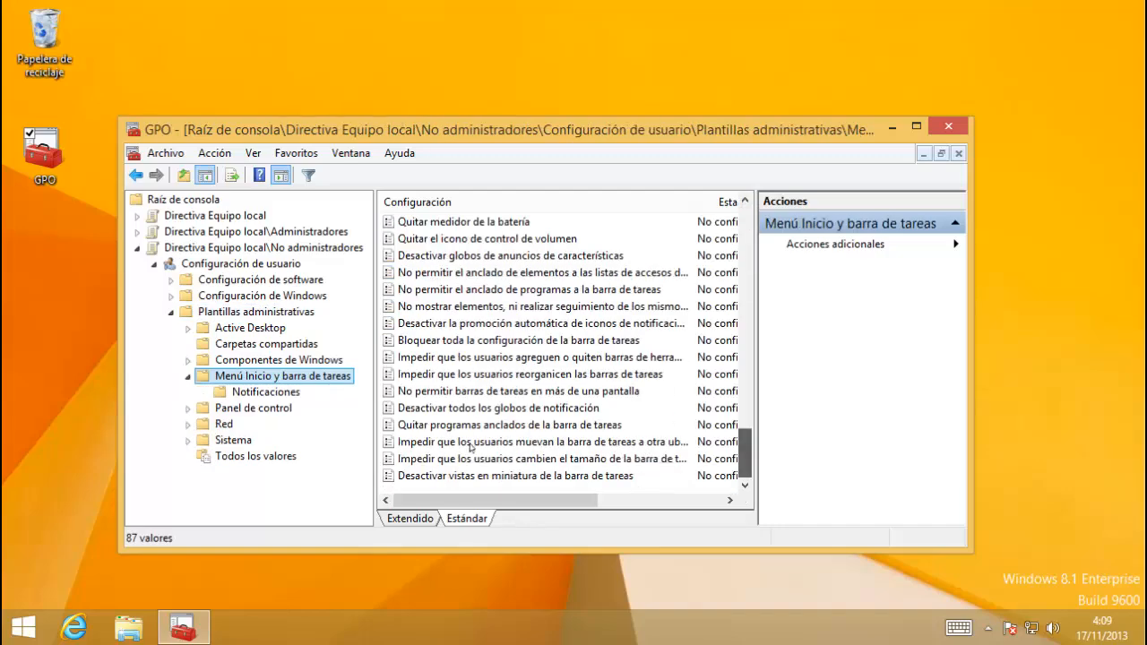
{"action": "double_click", "coordinate": [586, 442]}
{"action": "left_click", "coordinate": [90, 180]}
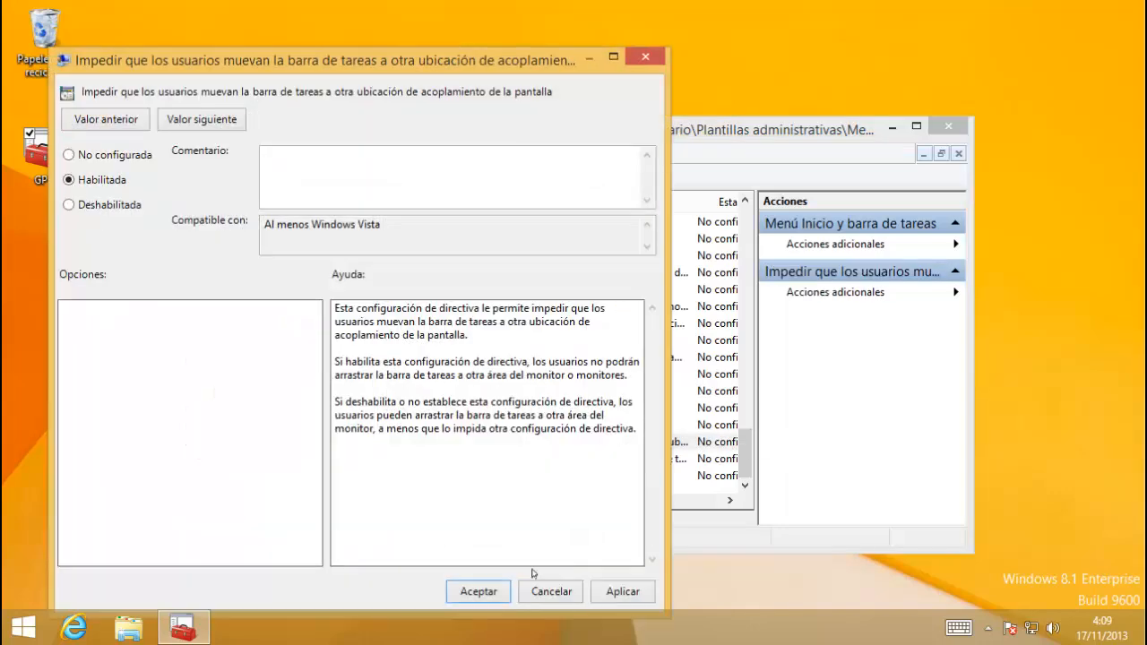
{"action": "left_click", "coordinate": [643, 596]}
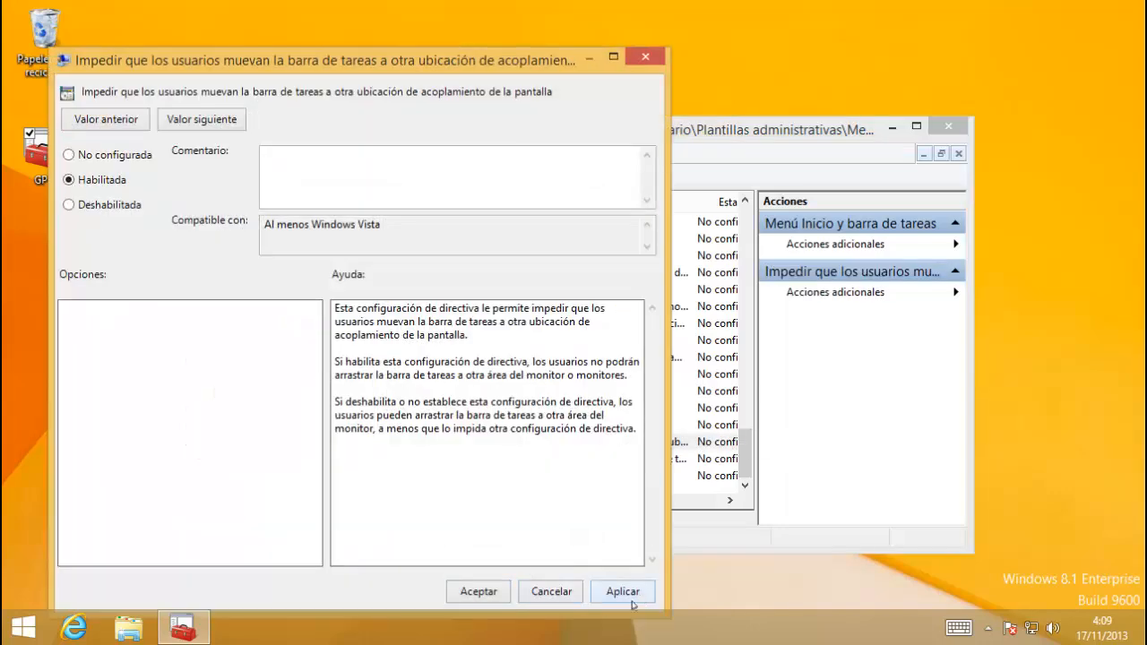
{"action": "left_click", "coordinate": [475, 593]}
{"action": "left_click", "coordinate": [137, 249]}
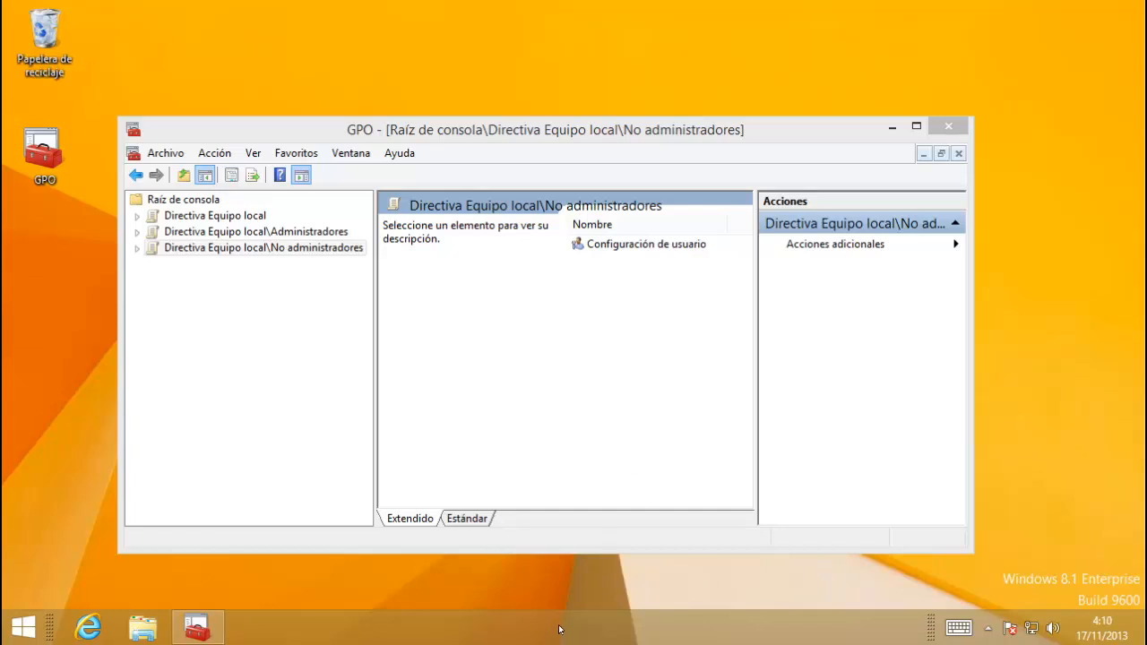
Try to move the taskbar away from its docked edge, and exit the console, saving its configuration in GPO
{"action": "left_click_drag", "start_coordinate": [561, 632], "coordinate": [576, 537]}
{"action": "left_click", "coordinate": [166, 153]}
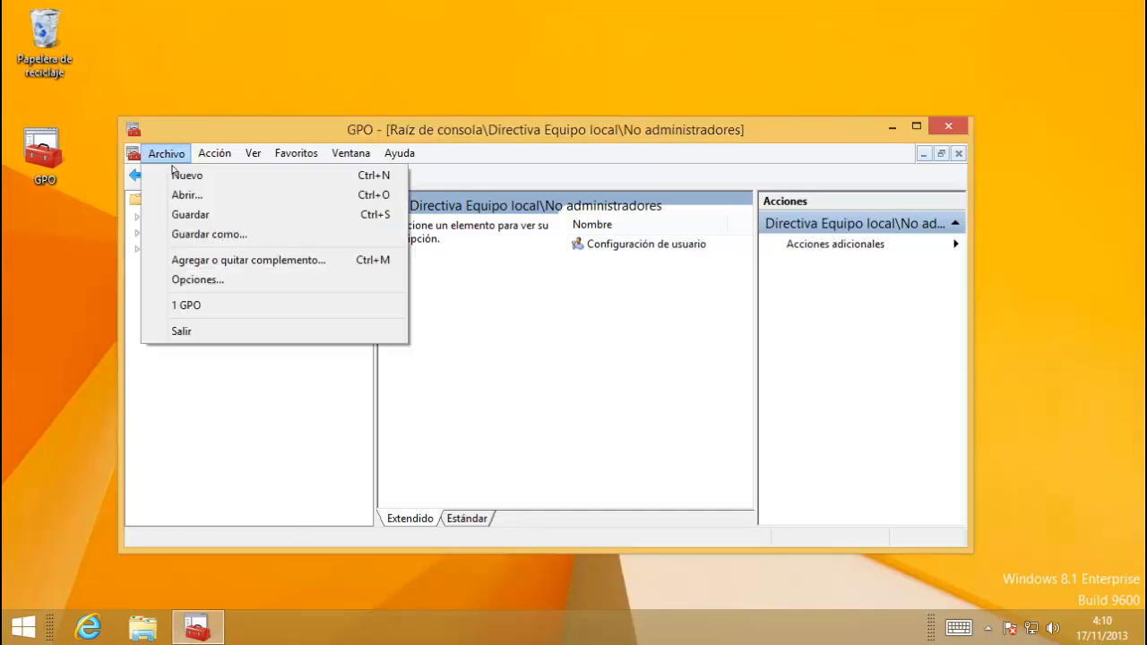
{"action": "left_click", "coordinate": [209, 332]}
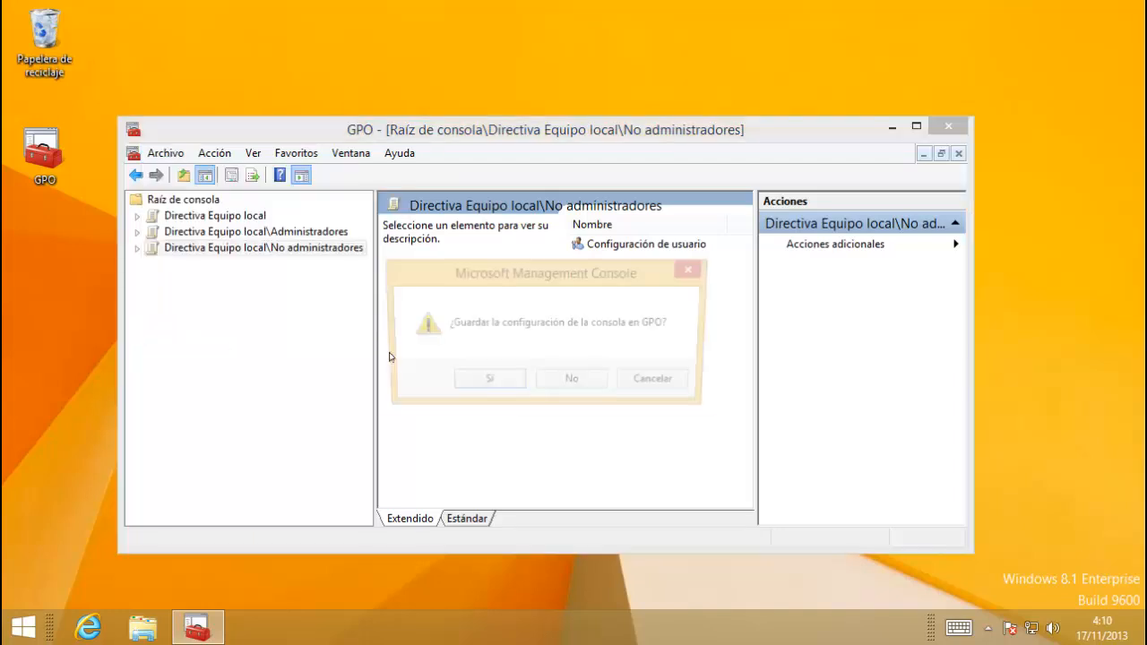
{"action": "left_click", "coordinate": [495, 383]}
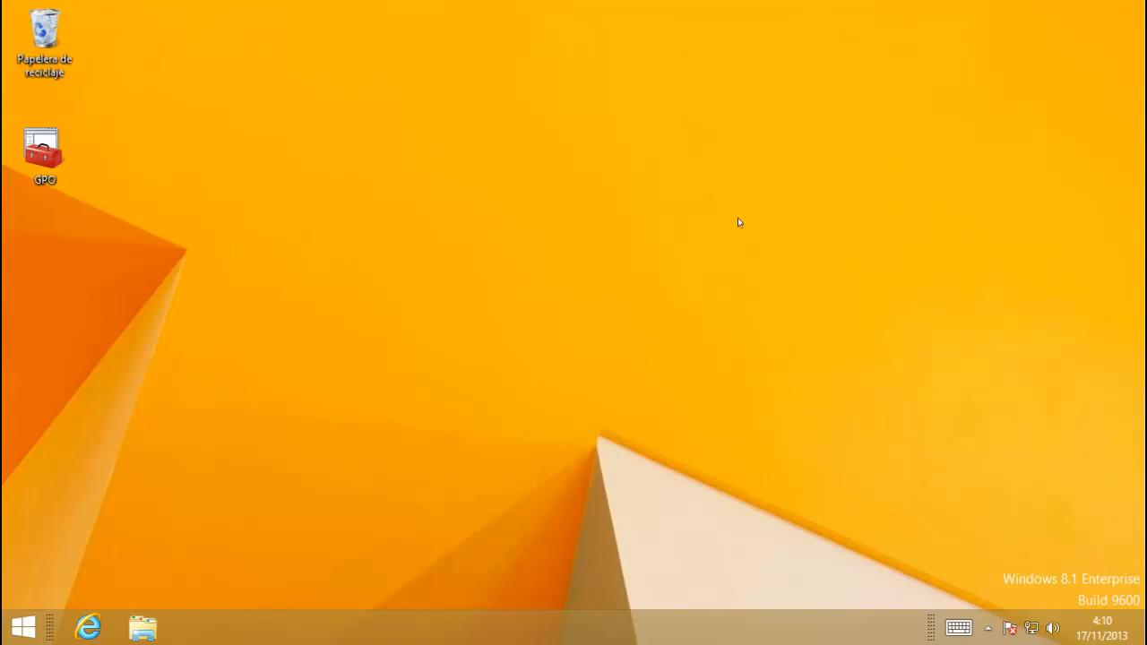
Restart the computer from the system power options
{"action": "mouse_move", "coordinate": [1138, 25]}
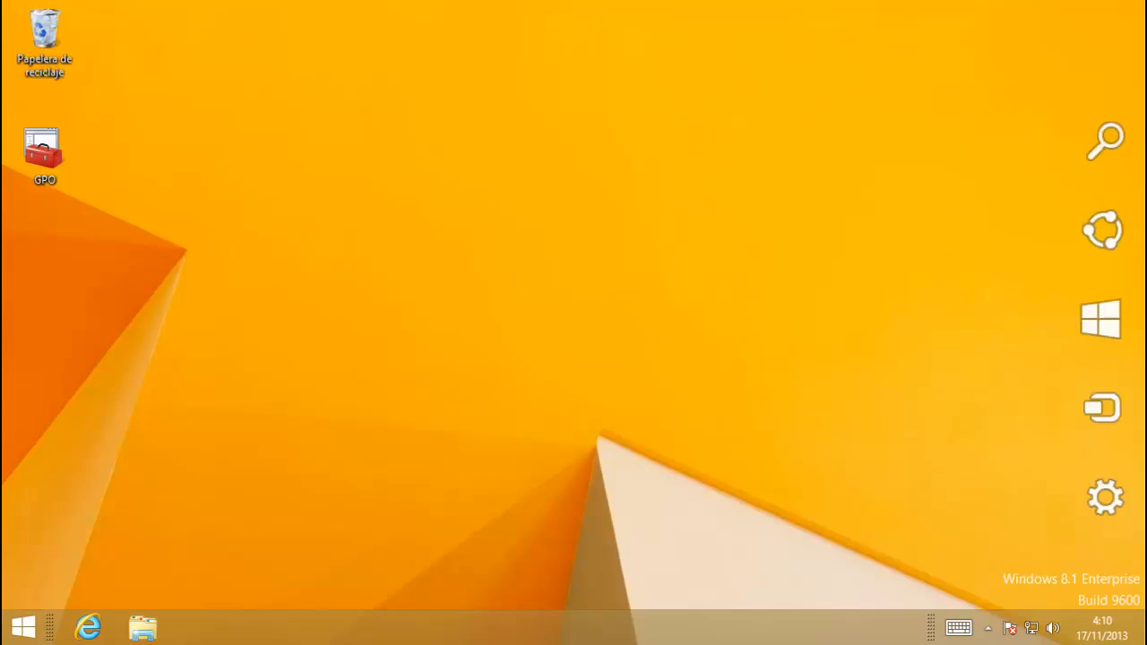
{"action": "left_click", "coordinate": [1104, 497]}
{"action": "left_click", "coordinate": [988, 515]}
{"action": "left_click", "coordinate": [975, 462]}
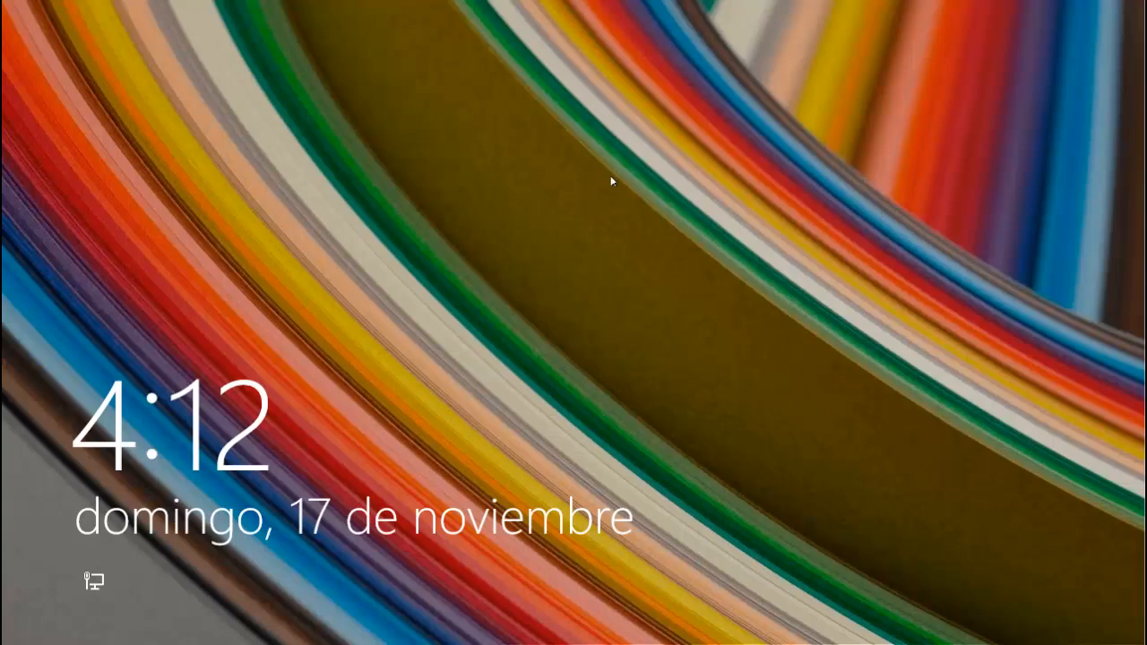
Sign in to the CHISPA domain as another user with the non-administrator's username and account password
{"action": "left_click", "coordinate": [564, 187]}
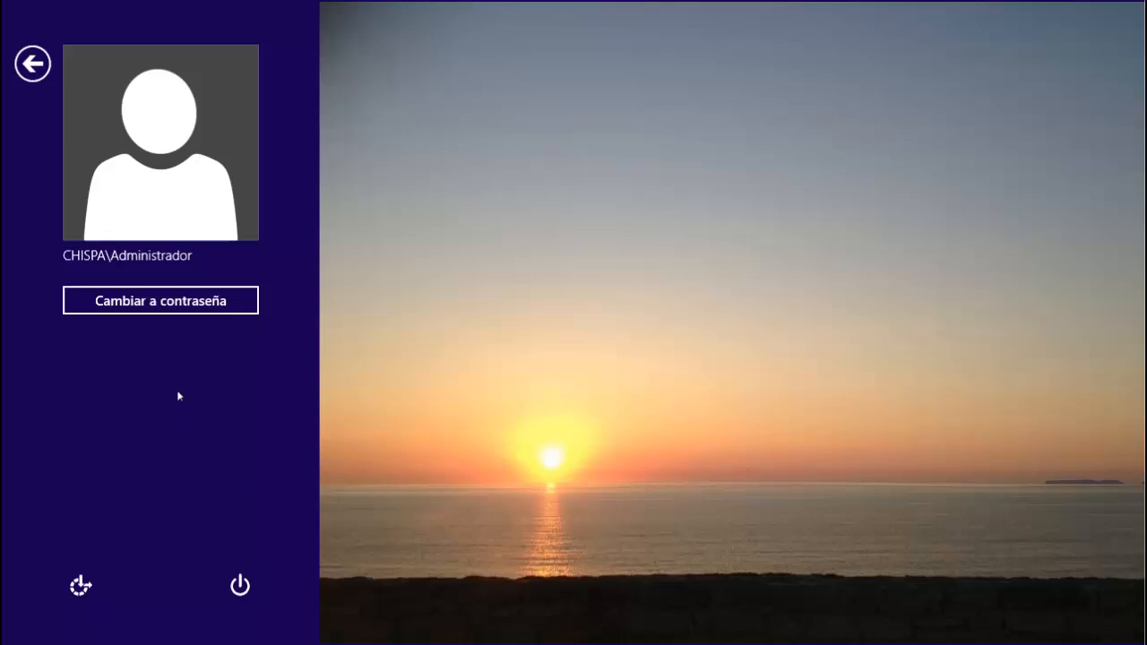
{"action": "key", "text": "Escape"}
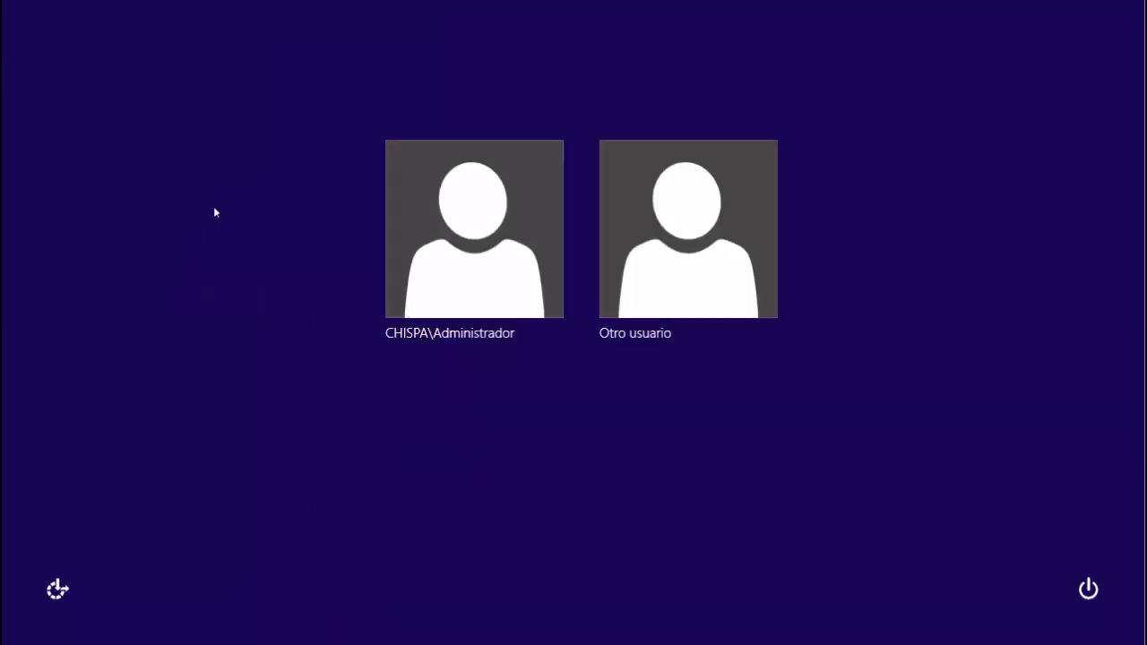
{"action": "left_click", "coordinate": [664, 266]}
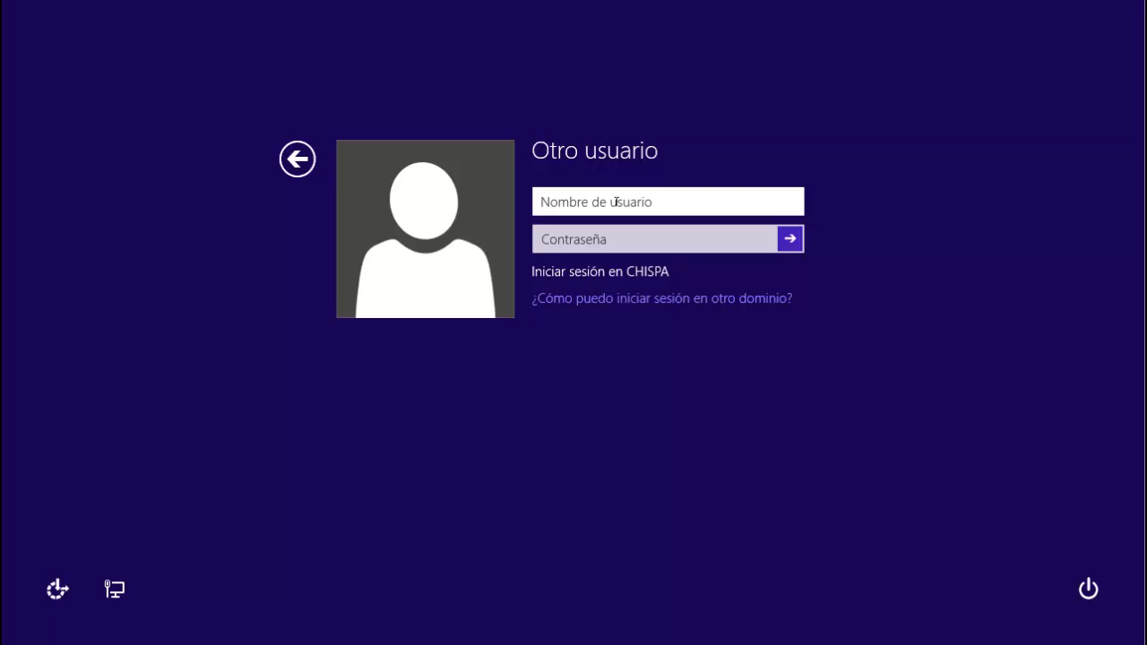
{"action": "type", "text": "jose"}
{"action": "key", "text": "Tab"}
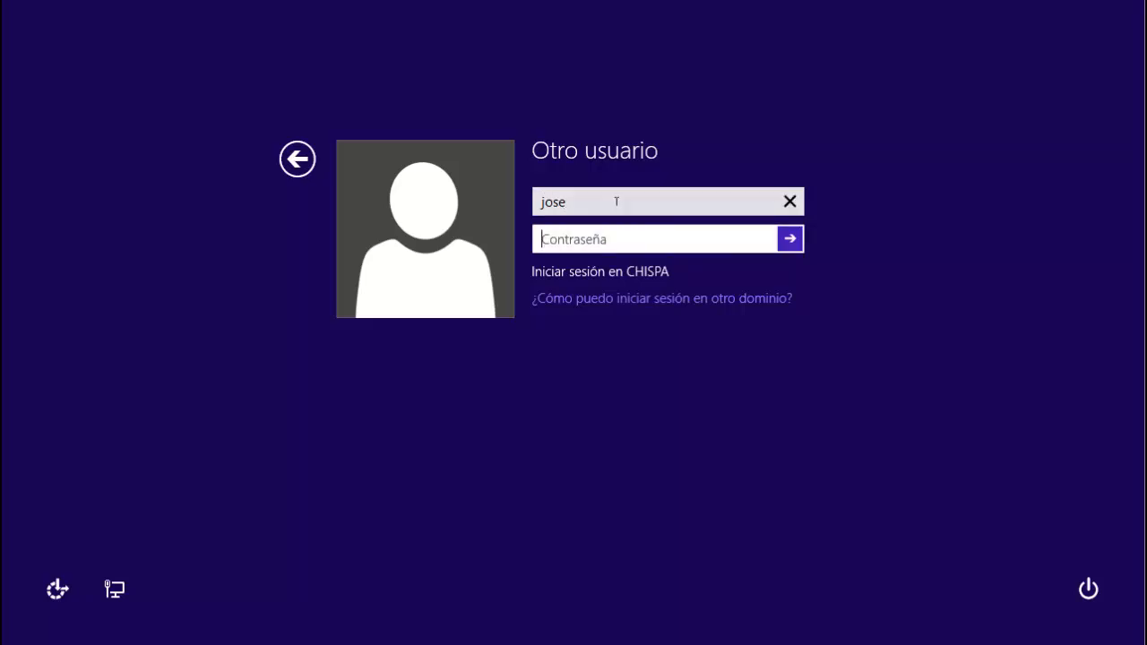
{"action": "key", "text": "Return"}
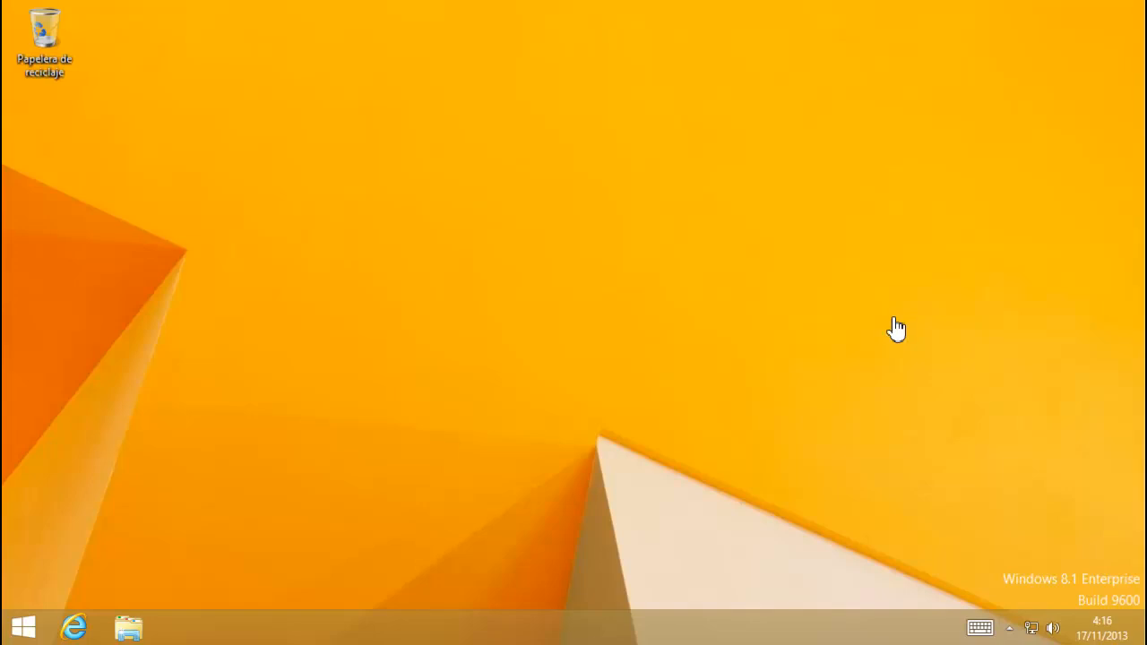
Unlock the taskbar and check the options it offers to this non-administrator user
{"action": "right_click", "coordinate": [629, 627]}
{"action": "left_click", "coordinate": [641, 594]}
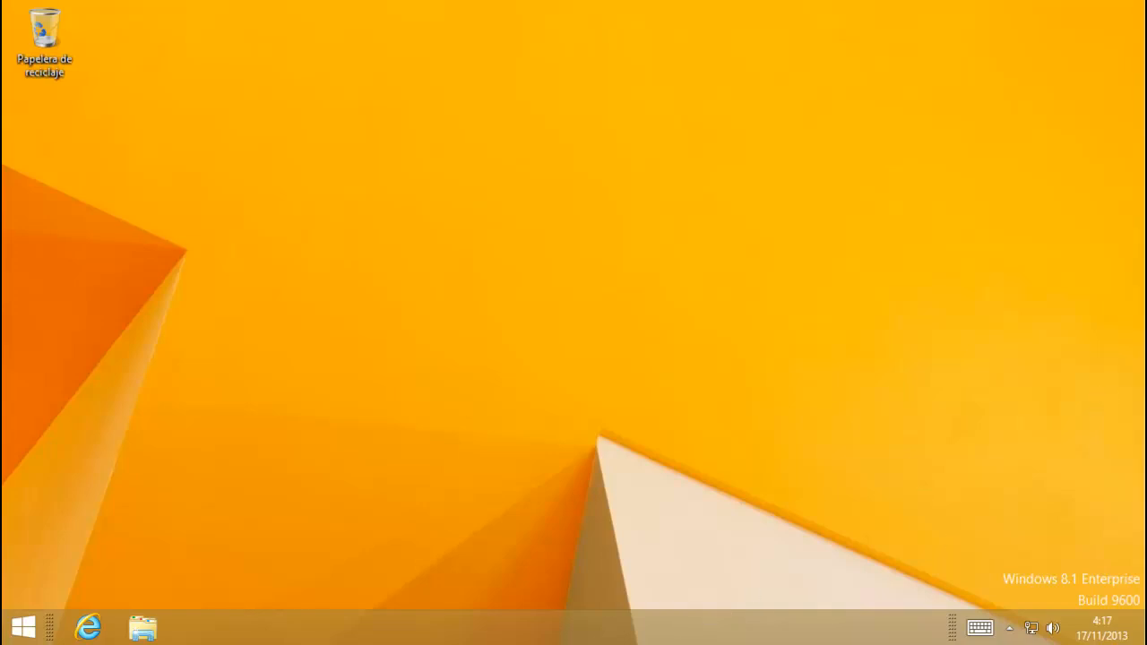
{"action": "right_click", "coordinate": [507, 627]}
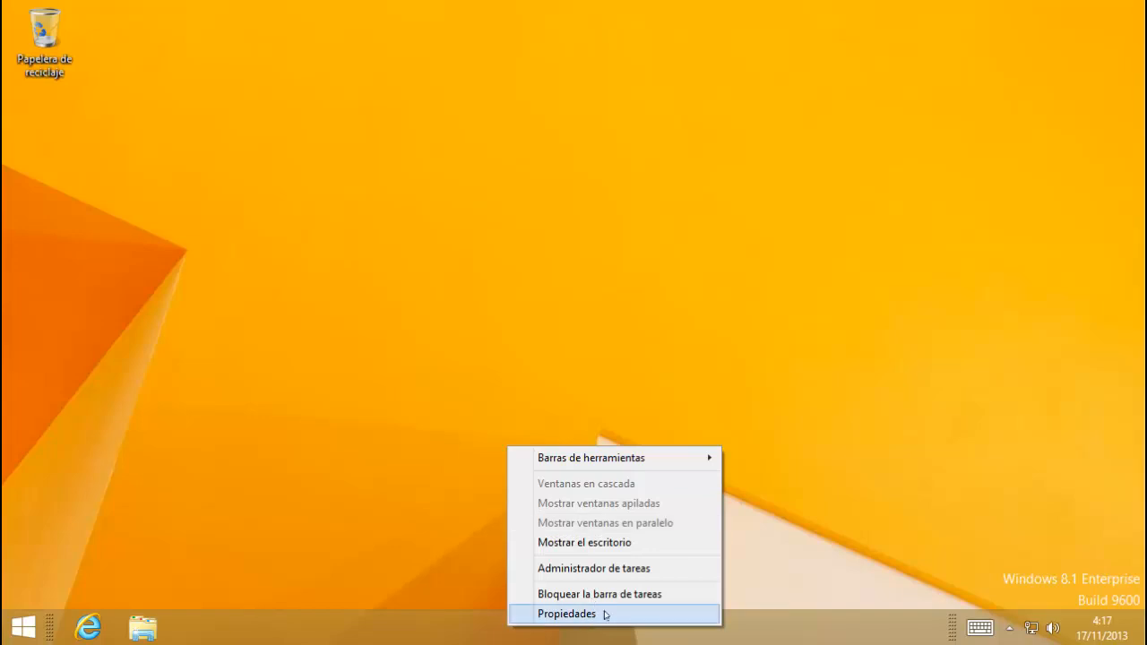
{"action": "left_click", "coordinate": [791, 629]}
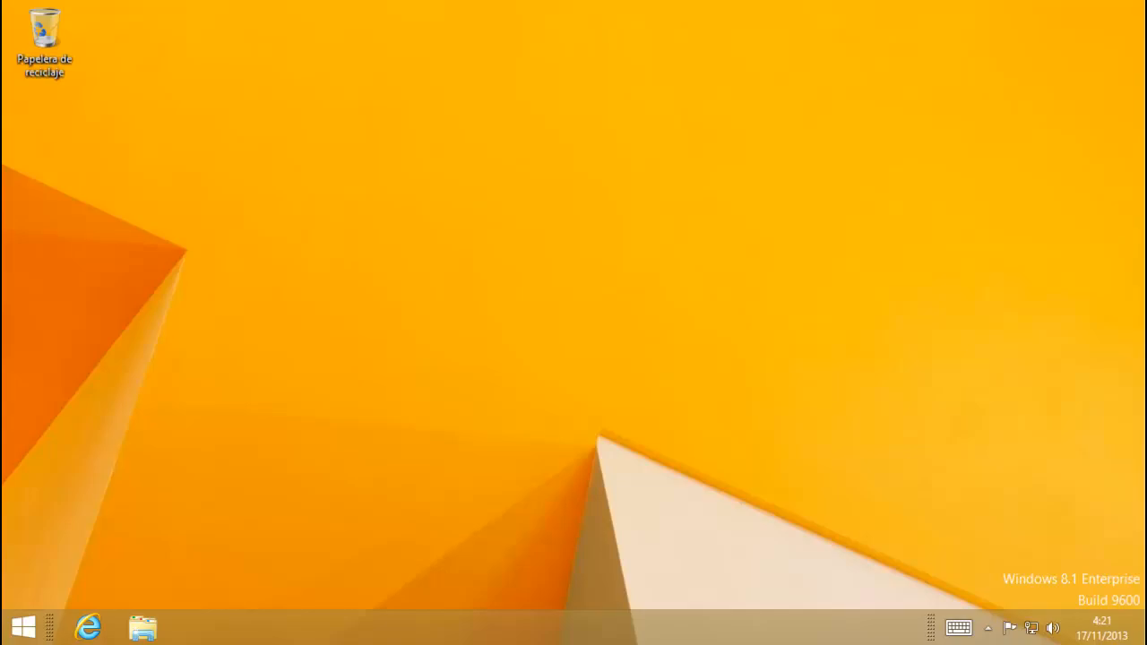
Leave the current session and sign in as another user with chispa\administrador and the account password
{"action": "key", "text": "ctrl+alt+Delete"}
{"action": "left_click", "coordinate": [553, 233]}
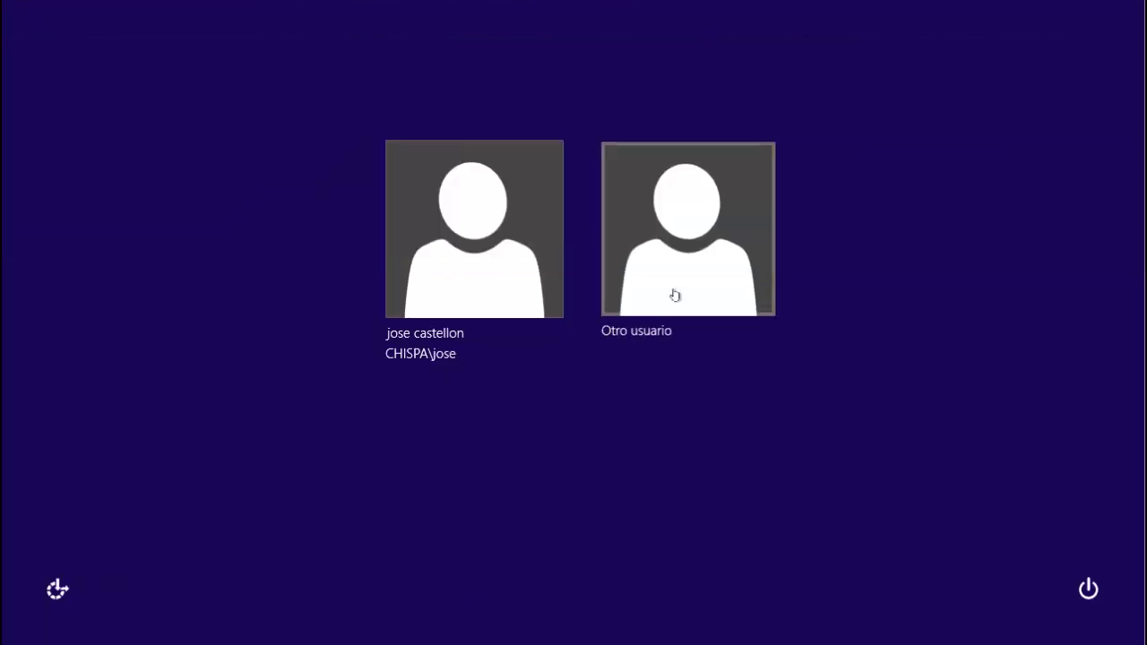
{"action": "left_click", "coordinate": [673, 295]}
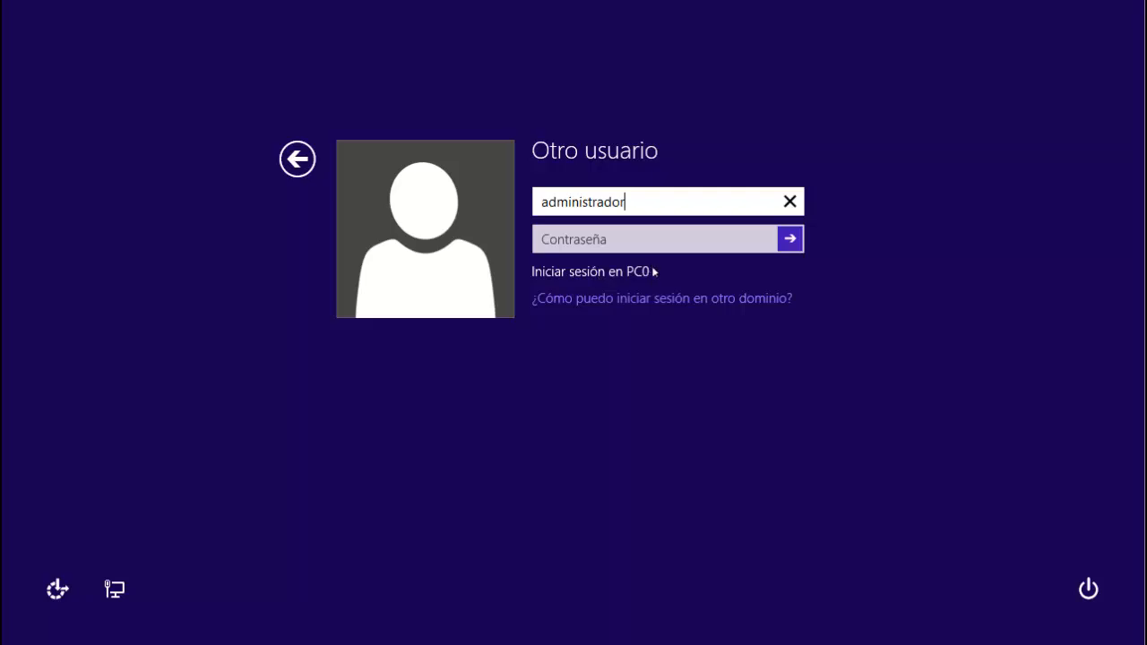
{"action": "left_click", "coordinate": [541, 202]}
{"action": "type", "text": "chispa\\"}
{"action": "key", "text": "Tab"}
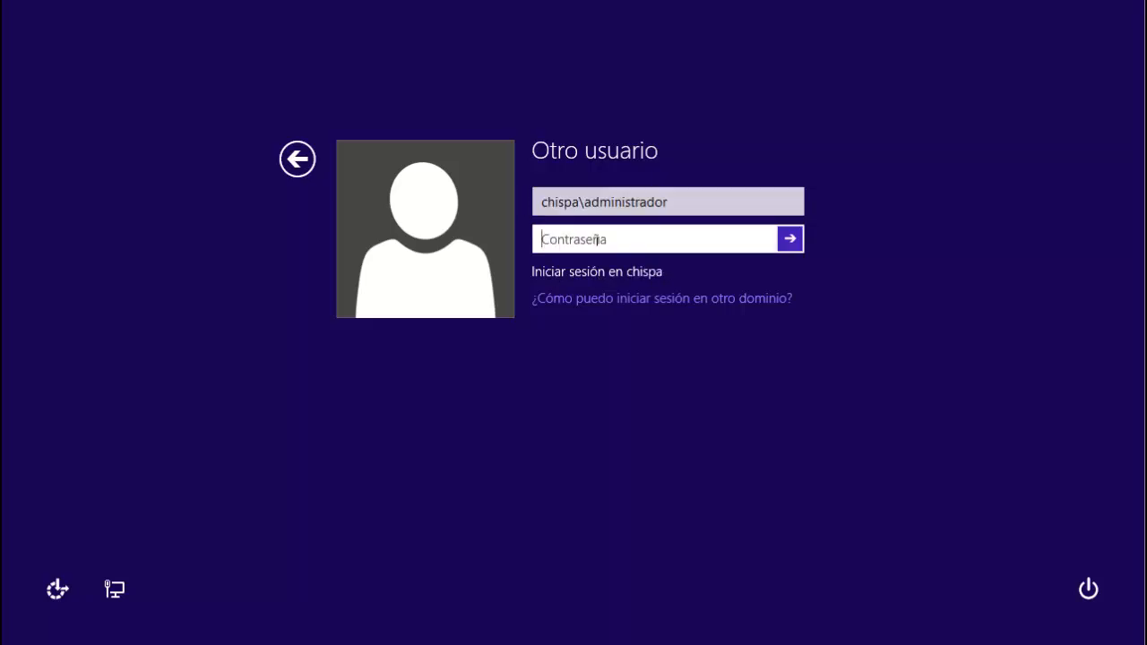
{"action": "type", "text": "*******"}
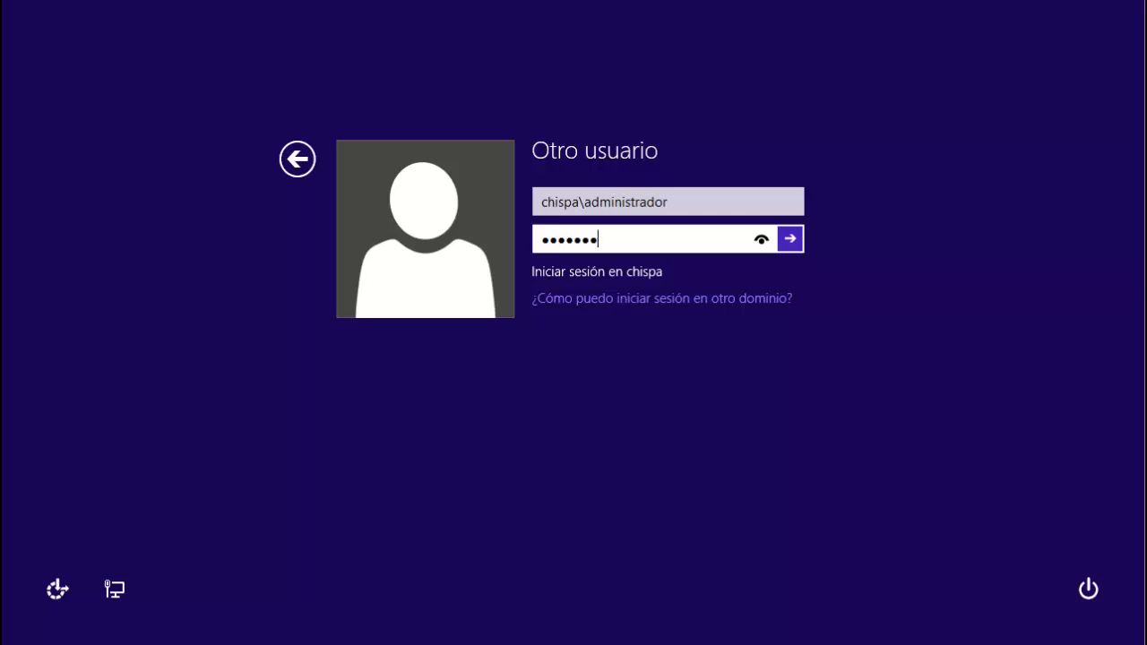
{"action": "key", "text": "Return"}
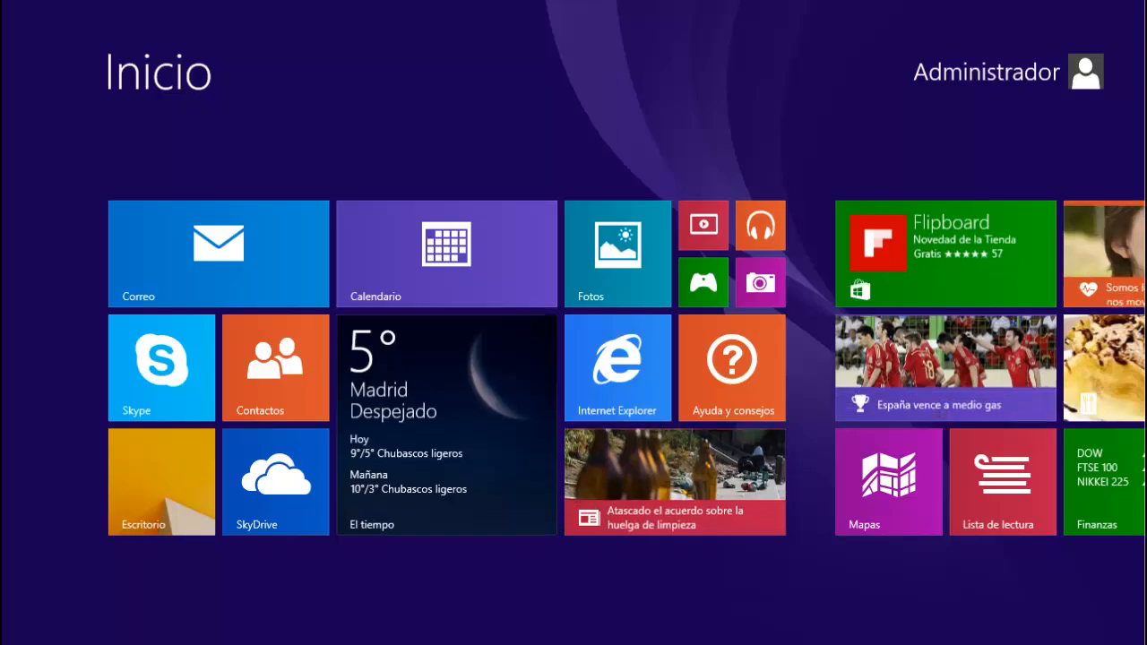
Try to move the administrator's desktop taskbar and dismiss the Script de Logon welcome message
{"action": "left_click", "coordinate": [162, 481]}
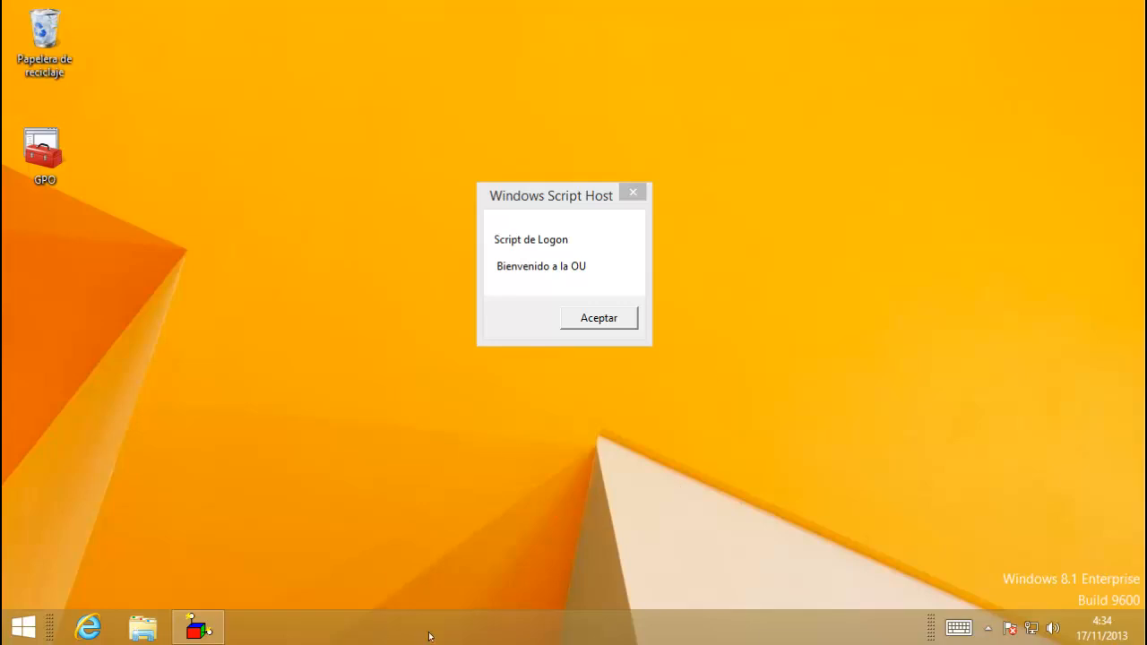
{"action": "left_click_drag", "start_coordinate": [583, 627], "coordinate": [359, 618]}
{"action": "key", "text": "Return"}
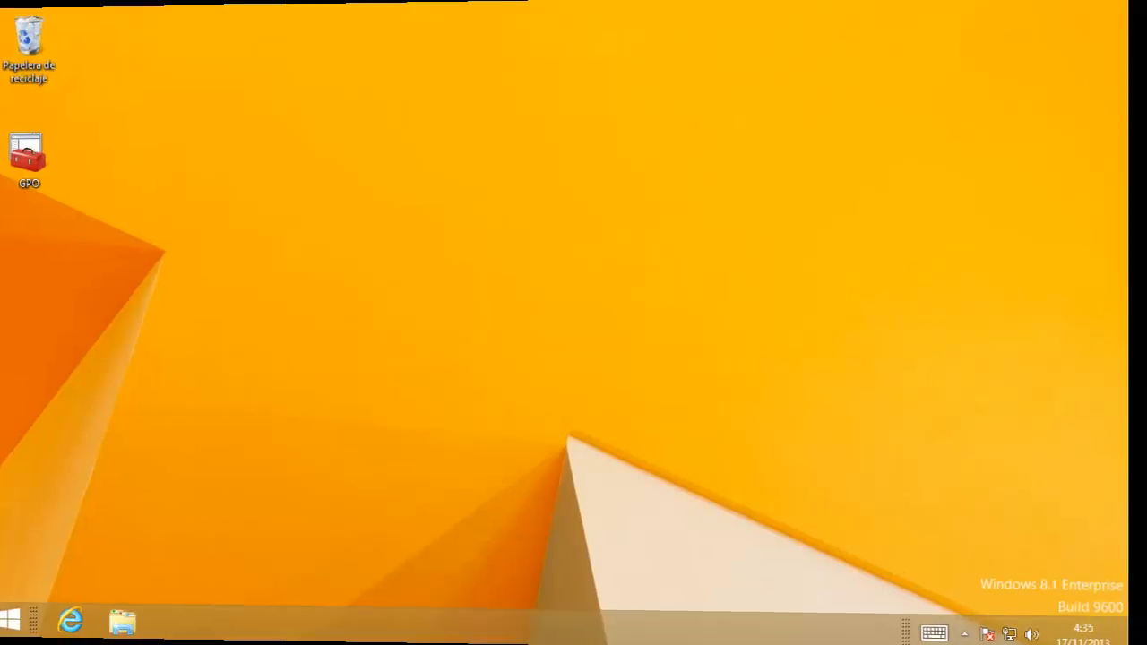